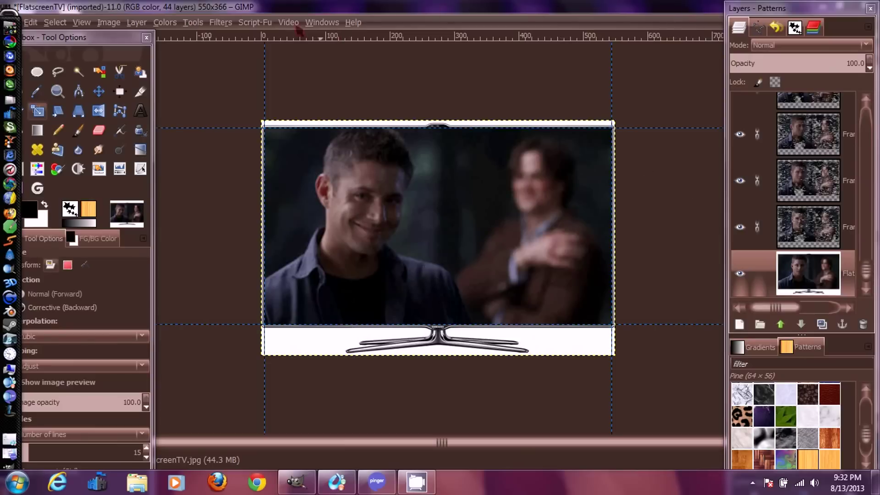
Preview the finished 44-frame flatscreen TV animation with Animation Playback, and close the preview
left_click(225, 23)
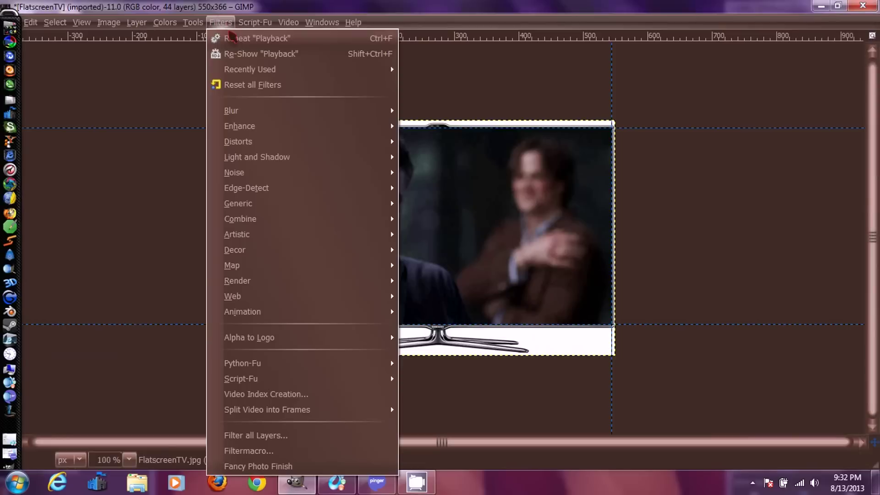
mouse_move(291, 312)
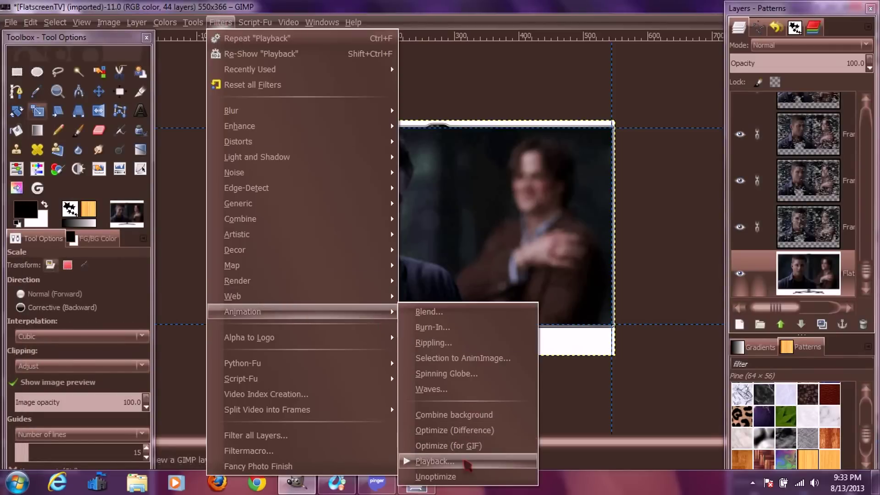
left_click(434, 461)
left_click_drag(170, 25, 392, 52)
left_click(264, 76)
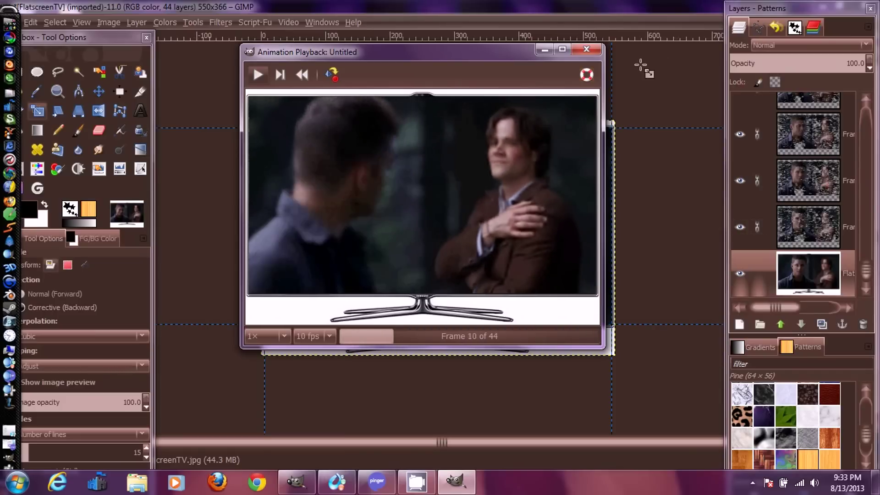
left_click(586, 49)
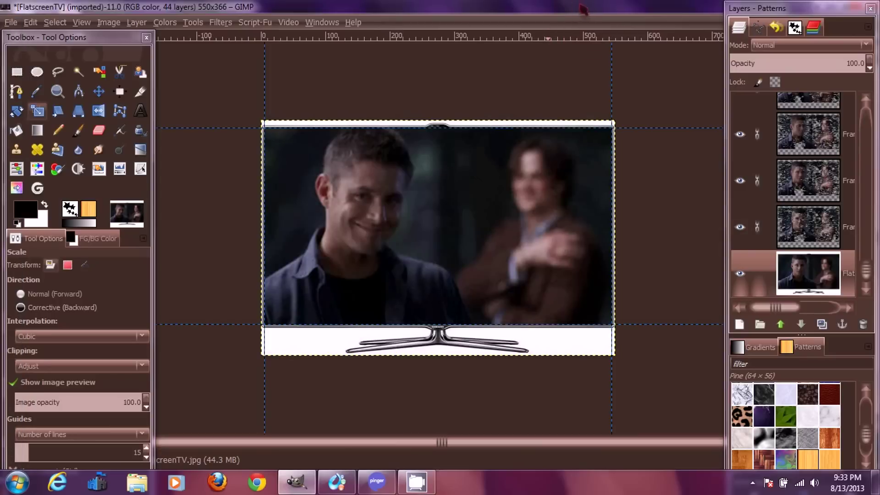
Close the finished FlatscreenTV animation image without saving its changes
double_click(582, 8)
left_click_drag(530, 16, 479, 20)
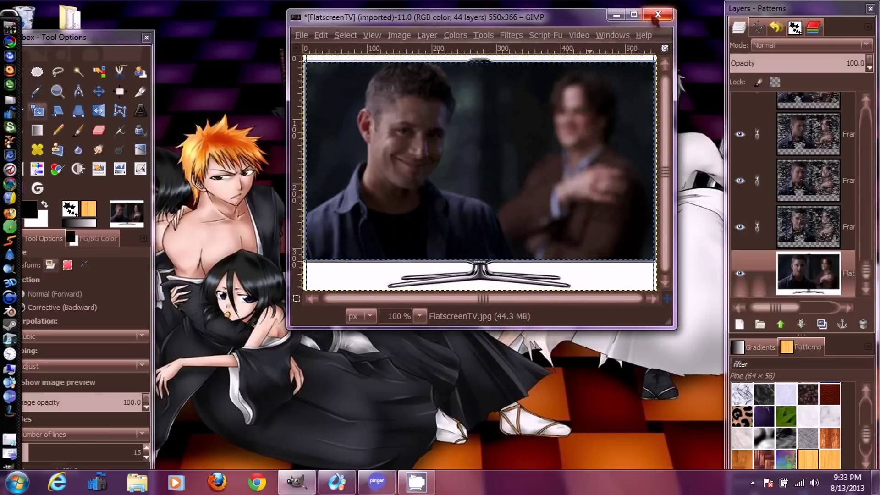
left_click(657, 15)
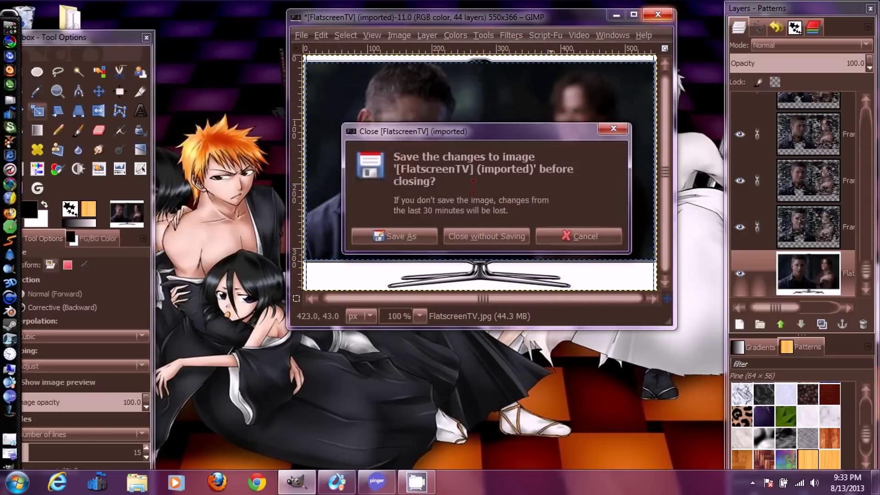
left_click(480, 239)
left_click_drag(622, 20, 506, 6)
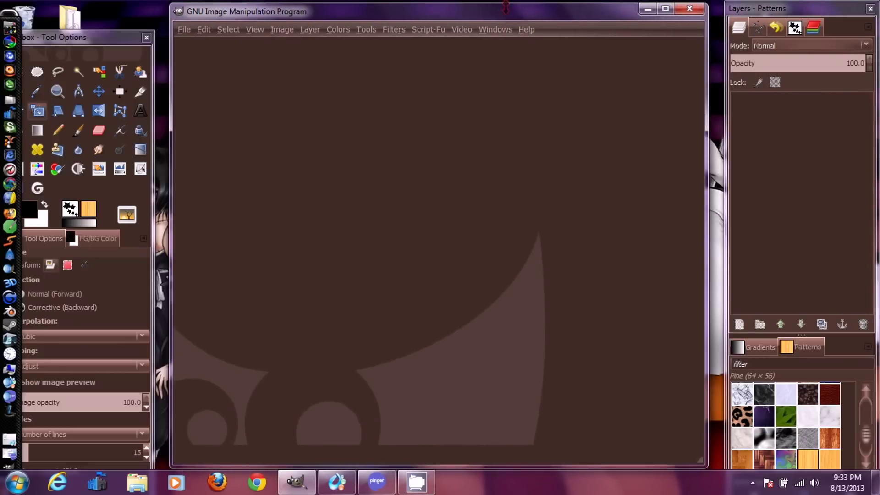
Open FlatscreenTV.jpg from the Gimp Tutorial folder
left_click(184, 31)
left_click(213, 79)
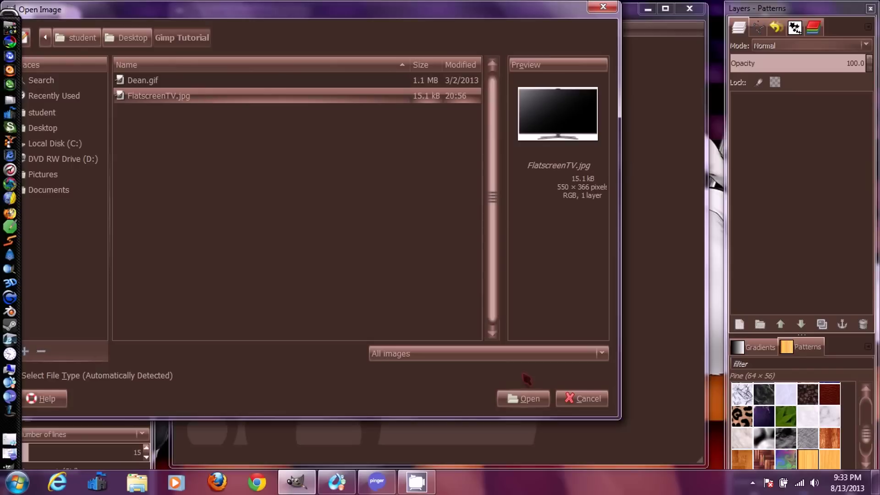
left_click(527, 405)
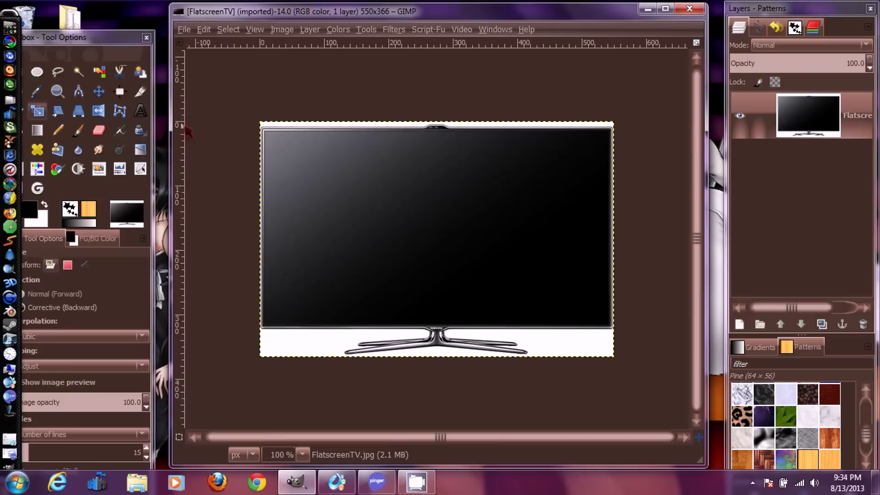
Place a vertical guide at about x = 544 px, along the right edge of the TV screen
left_click_drag(184, 131, 614, 223)
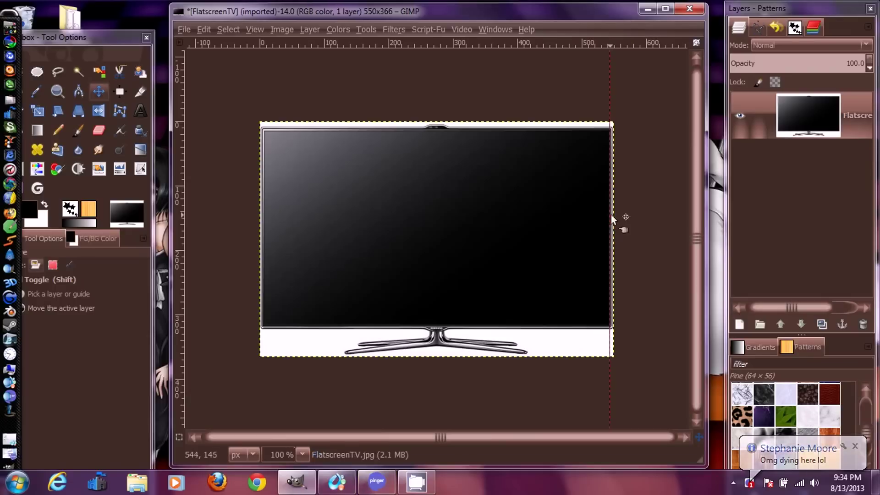
left_click(306, 455)
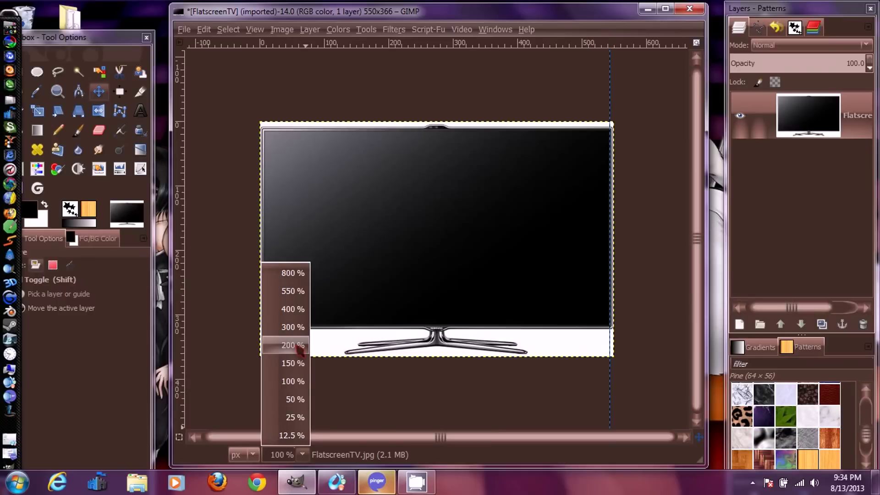
left_click(293, 345)
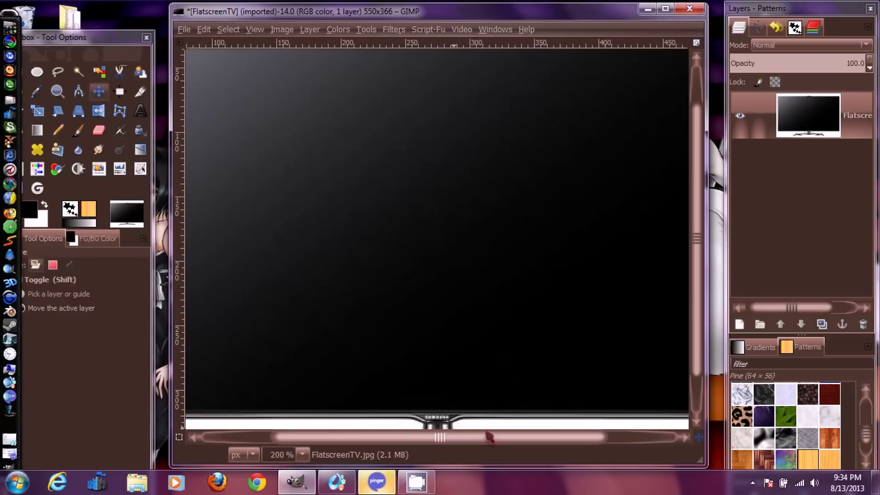
scroll(479, 443, "right", 3)
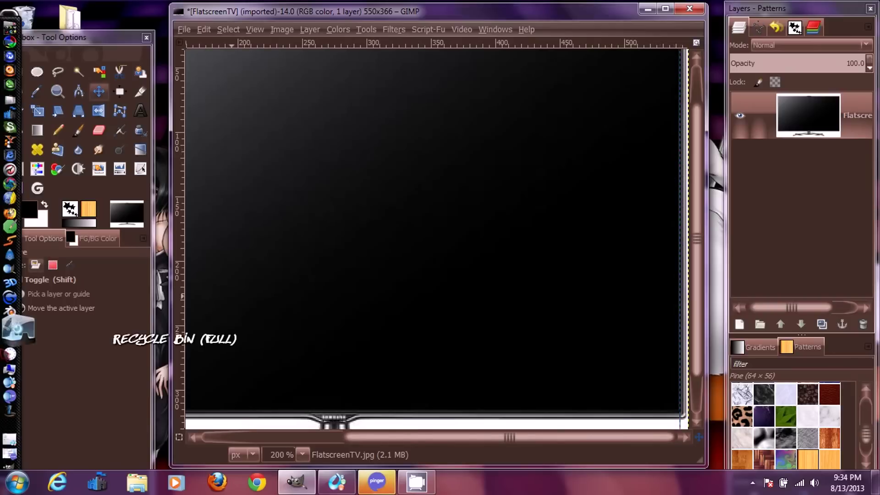
Toggle the Move tool between picking a layer or guide and moving the active layer, returning to the original mode
left_click(105, 95)
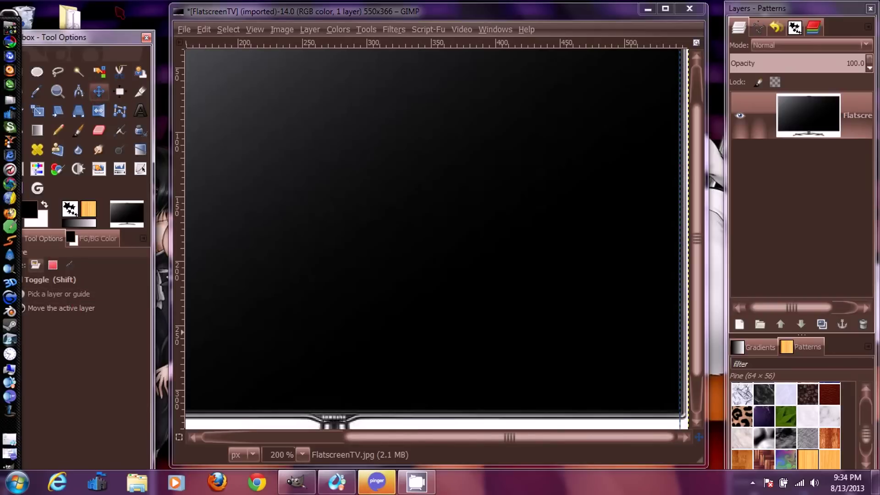
left_click_drag(87, 40, 111, 38)
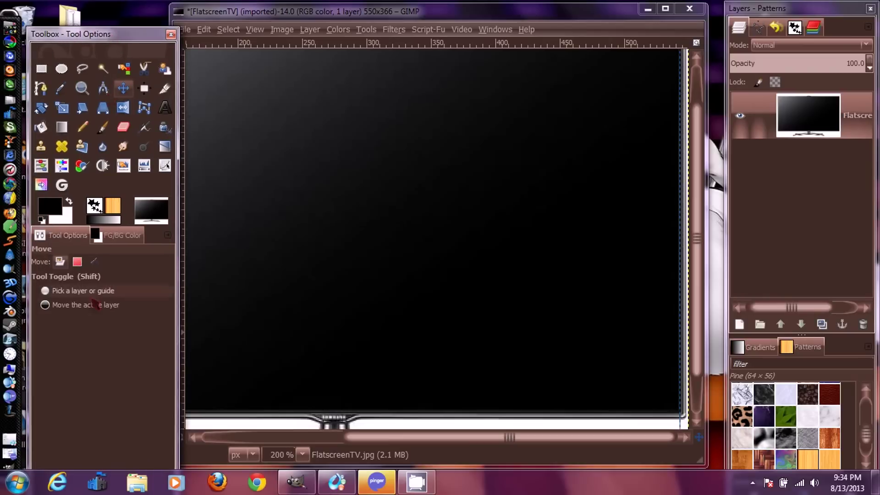
key("shift")
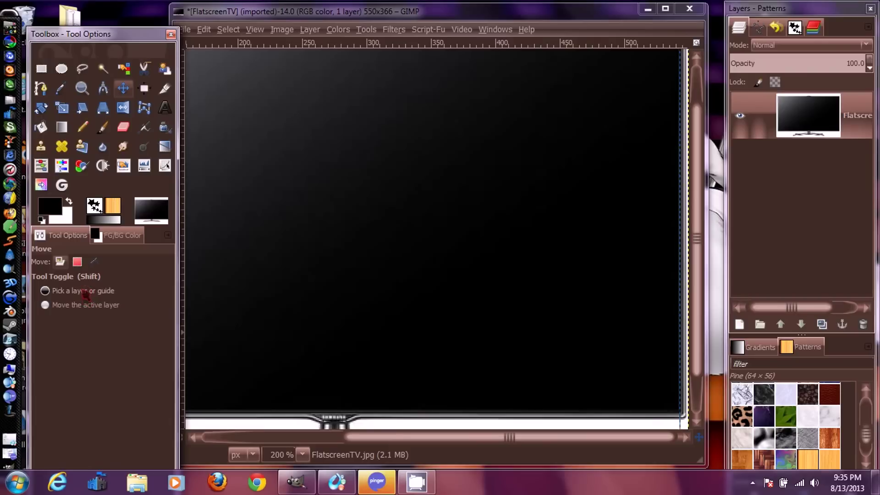
key("shift")
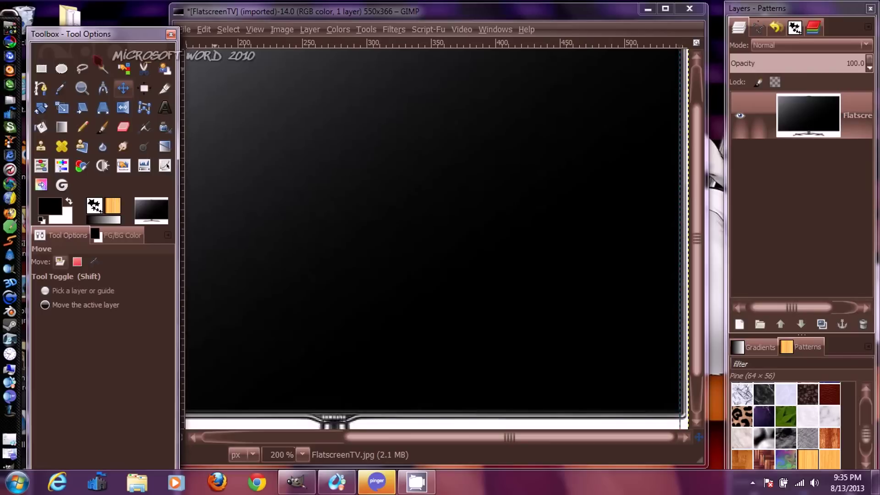
left_click_drag(104, 35, 76, 20)
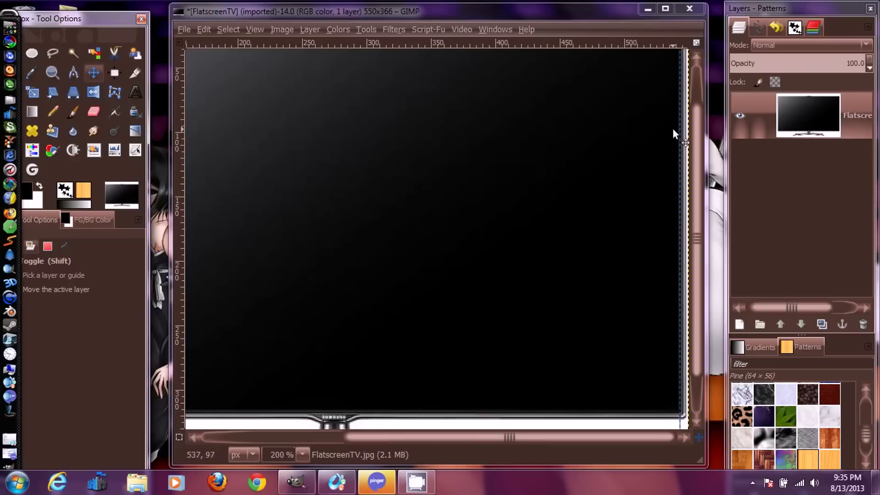
left_click(665, 9)
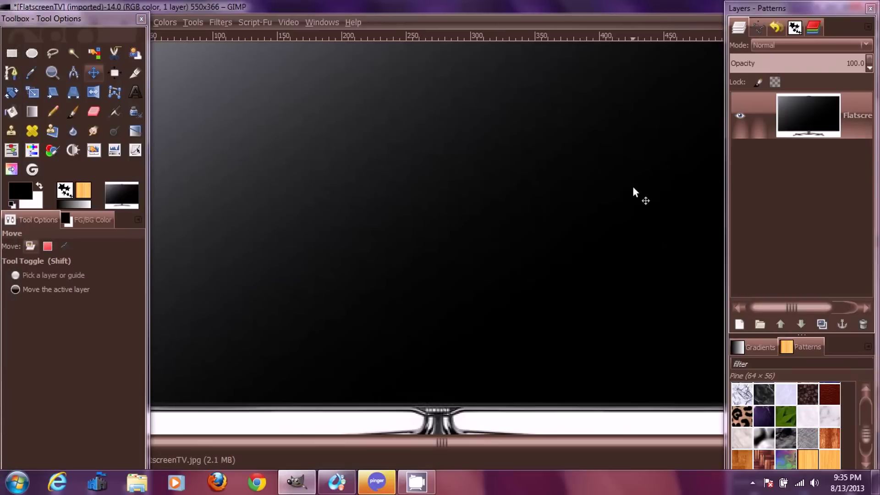
left_click_drag(654, 181, 455, 194)
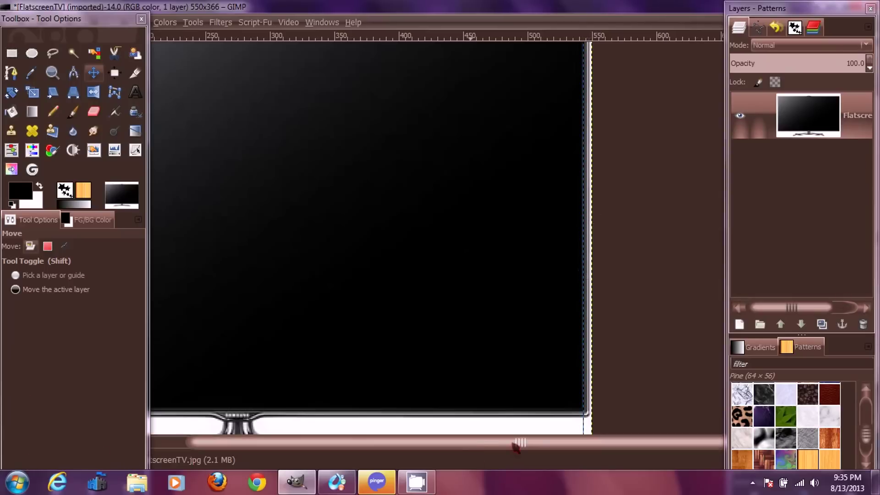
left_click_drag(514, 444, 360, 438)
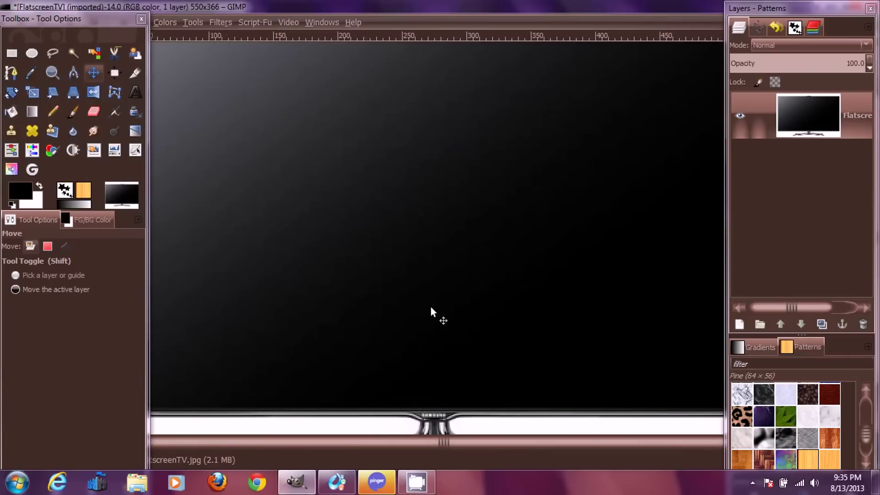
left_click_drag(647, 8, 426, 3)
double_click(534, 14)
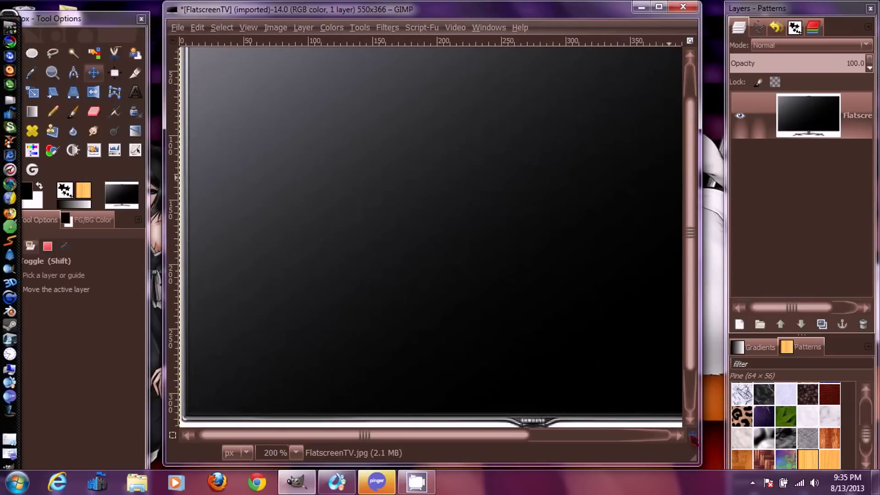
Fine-tune the vertical guide against the TV's right border at 800% zoom, and return to the 100% view
left_click_drag(693, 439, 733, 439)
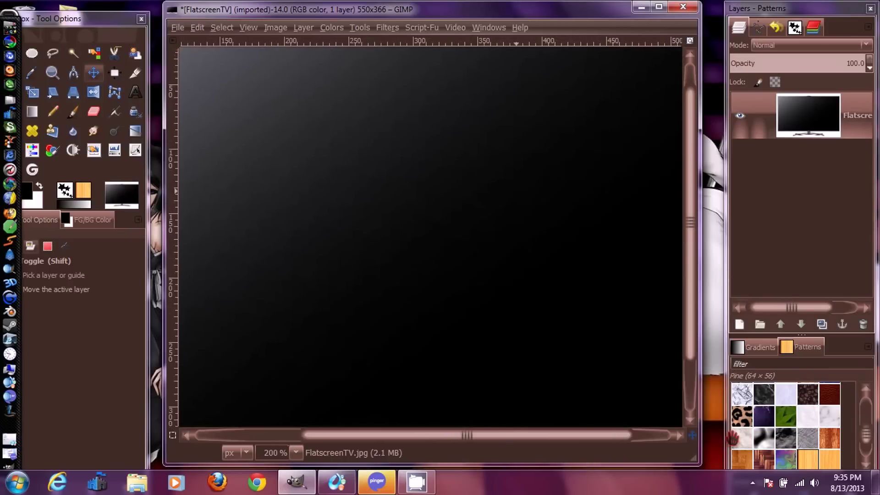
left_click_drag(559, 248, 365, 243)
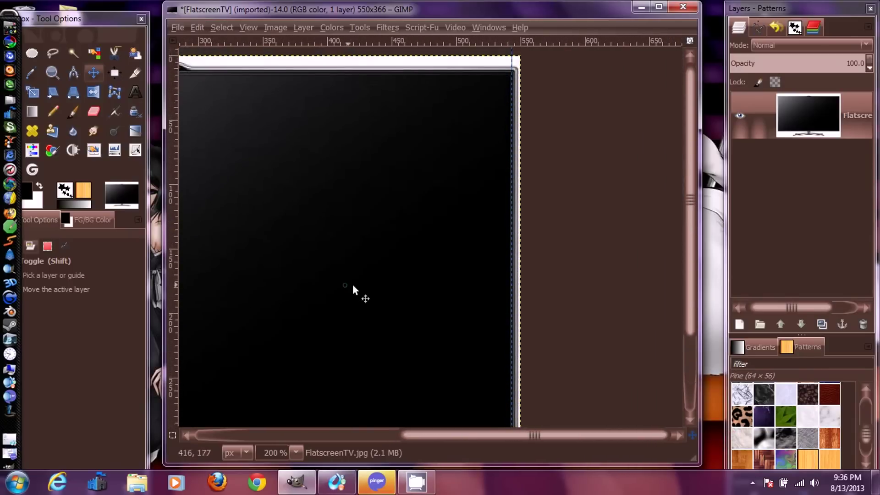
scroll(452, 182, "up", 2)
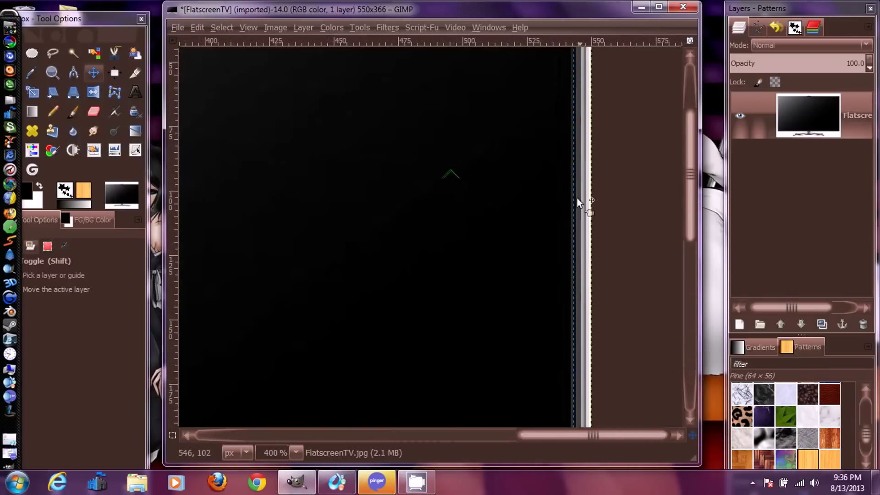
scroll(576, 197, "up", 2)
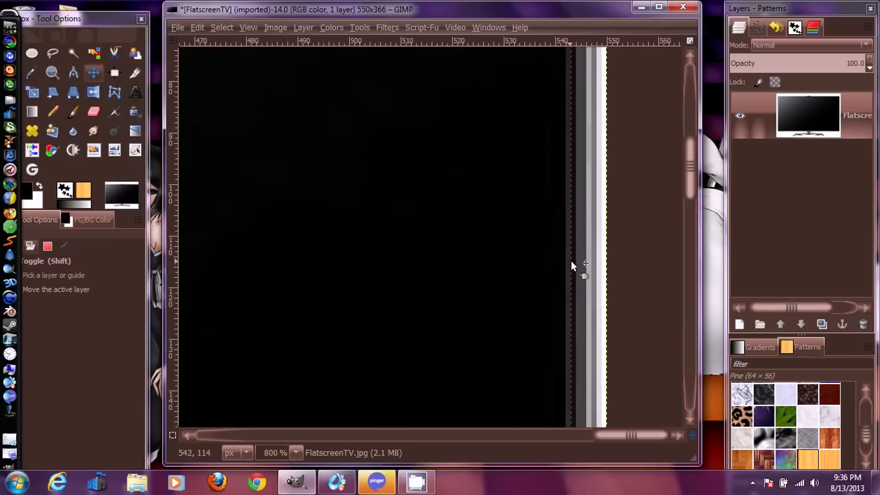
left_click_drag(572, 262, 565, 263)
left_click_drag(567, 178, 574, 180)
left_click(296, 453)
left_click(288, 380)
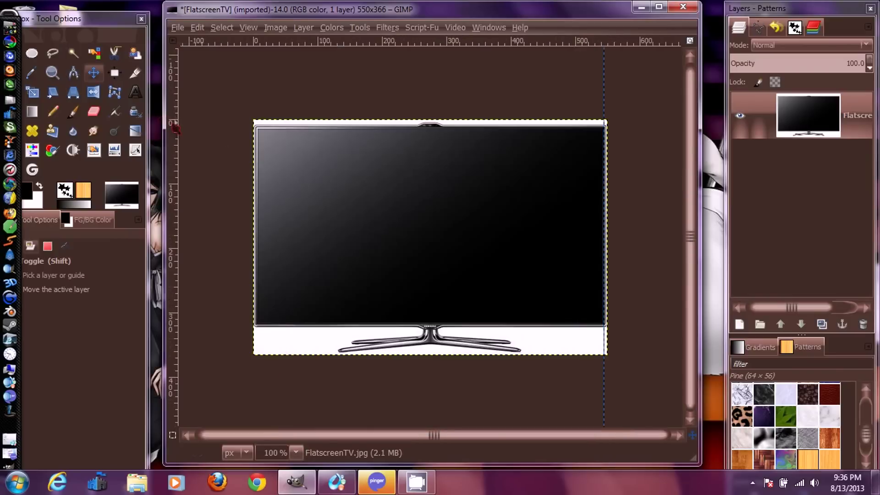
Add a second vertical guide along the TV's left border and fine-tune it to about x = 4 px
left_click_drag(178, 128, 256, 152)
left_click(296, 452)
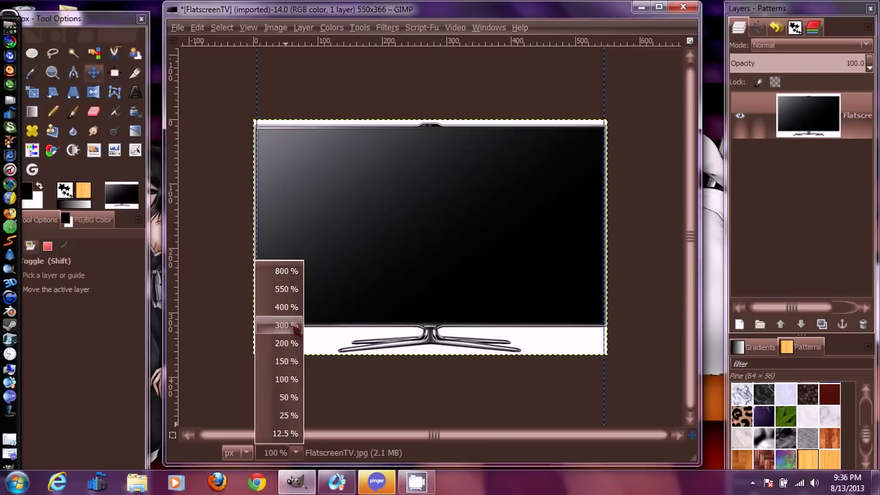
left_click(290, 278)
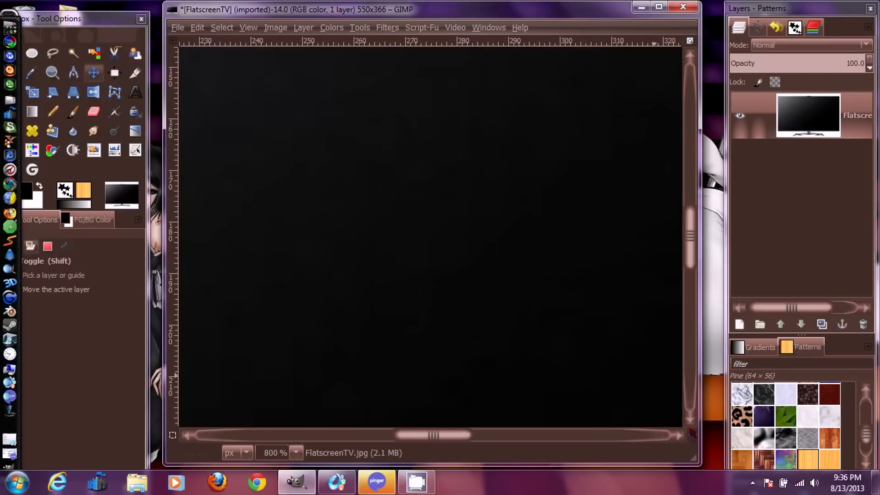
left_click_drag(693, 435, 600, 424)
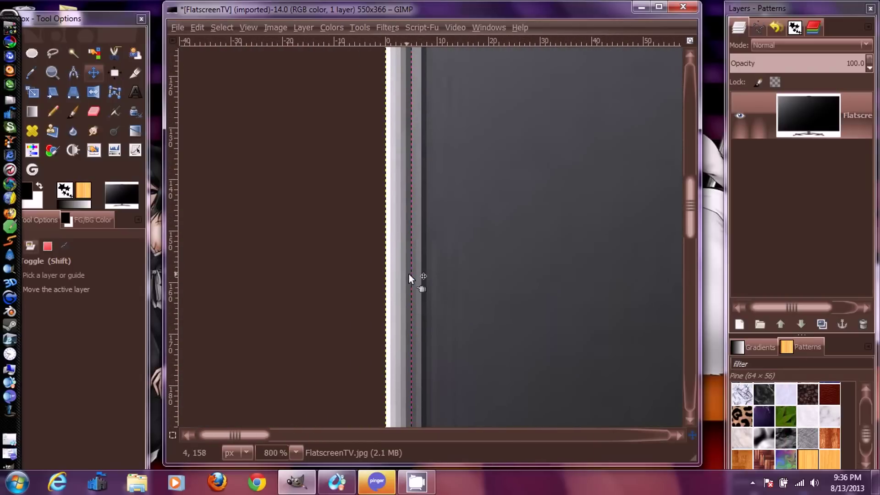
mouse_move(409, 274)
left_mouse_down()
mouse_move(400, 274)
mouse_move(406, 269)
left_mouse_up()
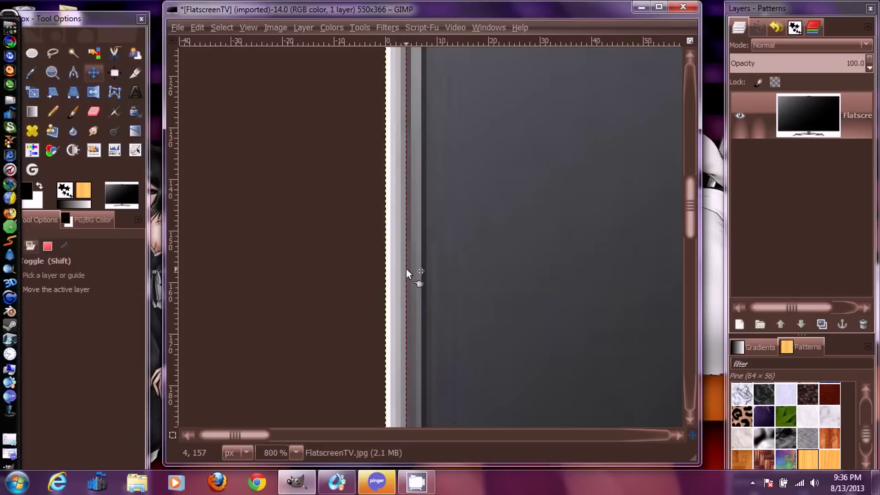
left_click(296, 452)
left_click(286, 379)
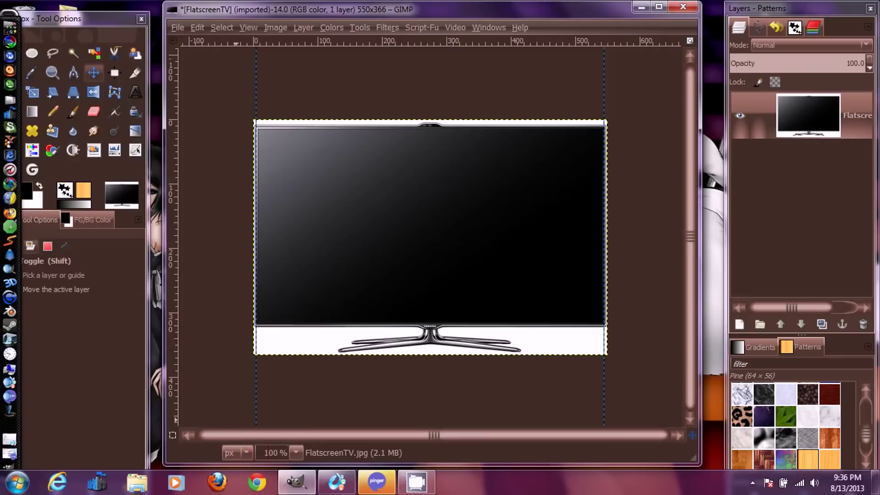
Zoom to 800% and shift the left vertical guide to about x = 7 px, at the inner edge of the TV frame
left_click(296, 452)
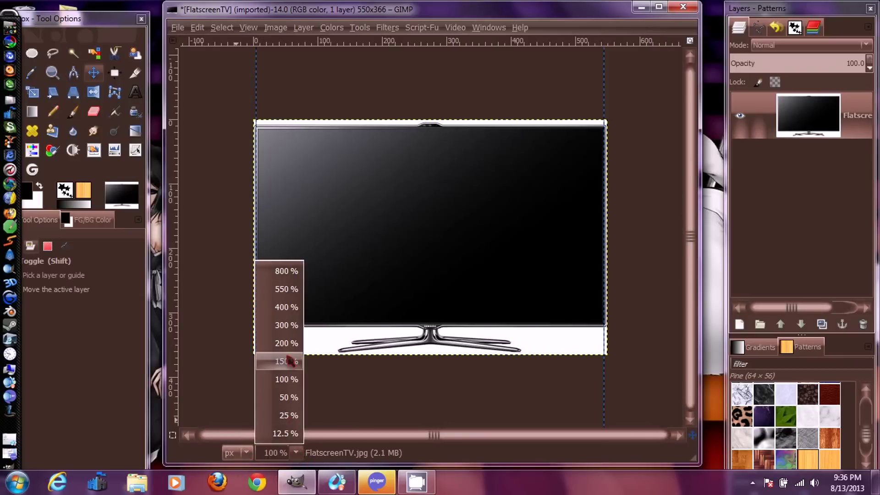
left_click(286, 271)
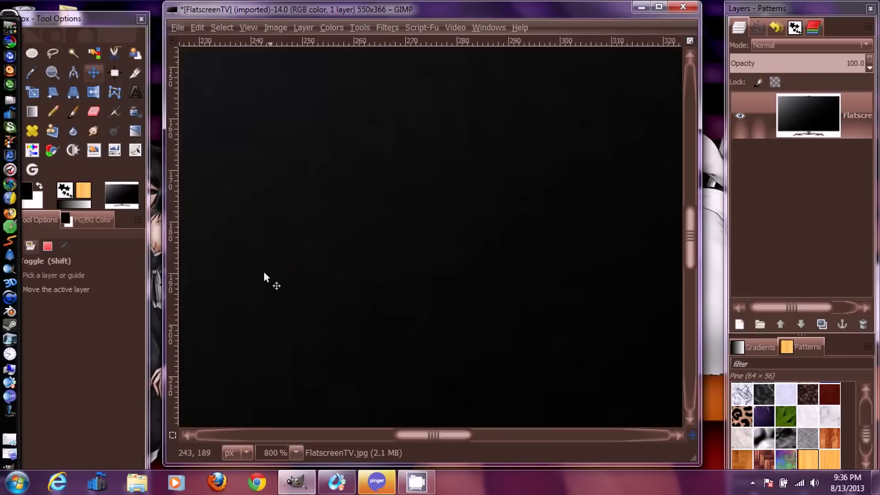
left_click_drag(693, 434, 612, 431)
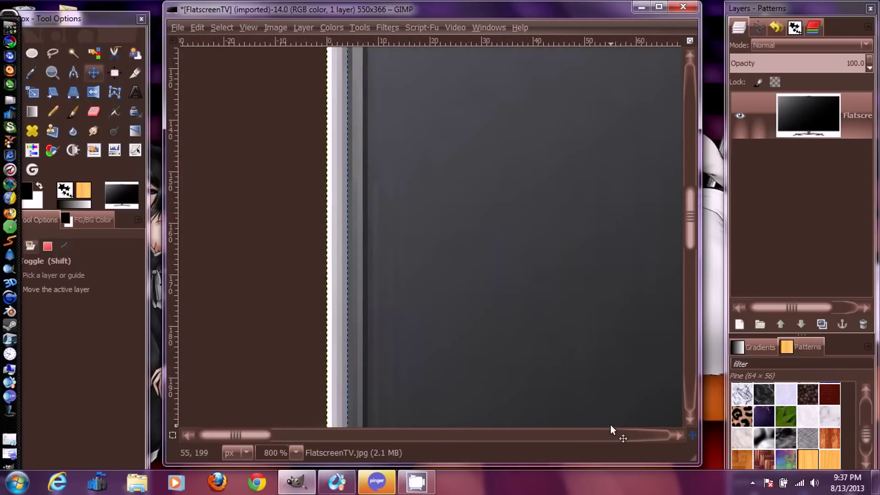
left_click_drag(351, 318, 363, 316)
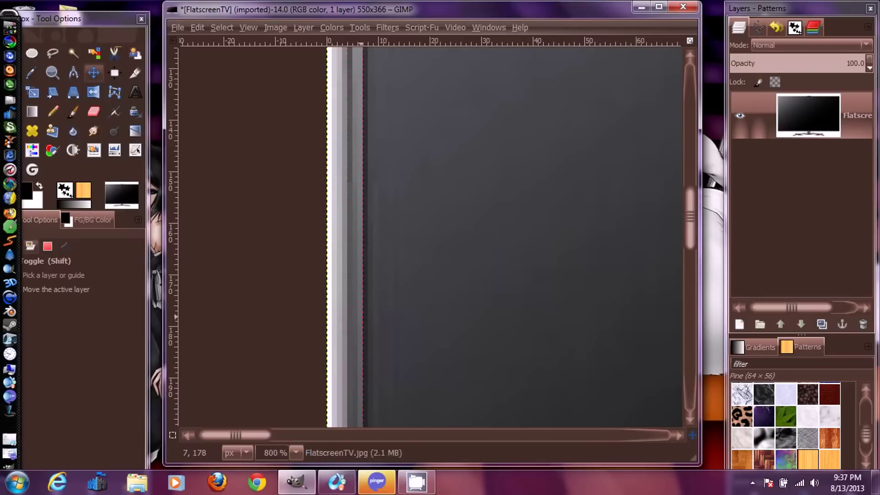
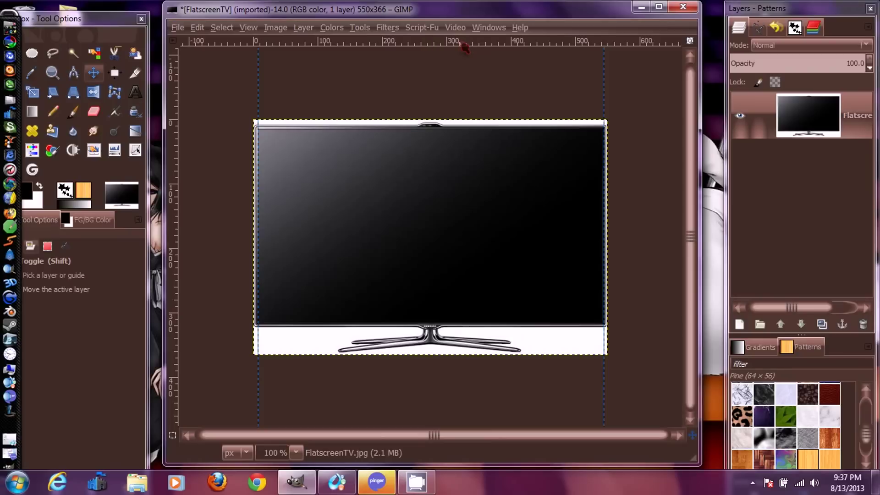
Add a horizontal guide along the bottom edge of the TV screen at about y = 316 px, check it at 800%, and return to 100%
left_click_drag(464, 47, 480, 329)
left_click(295, 452)
left_click(302, 275)
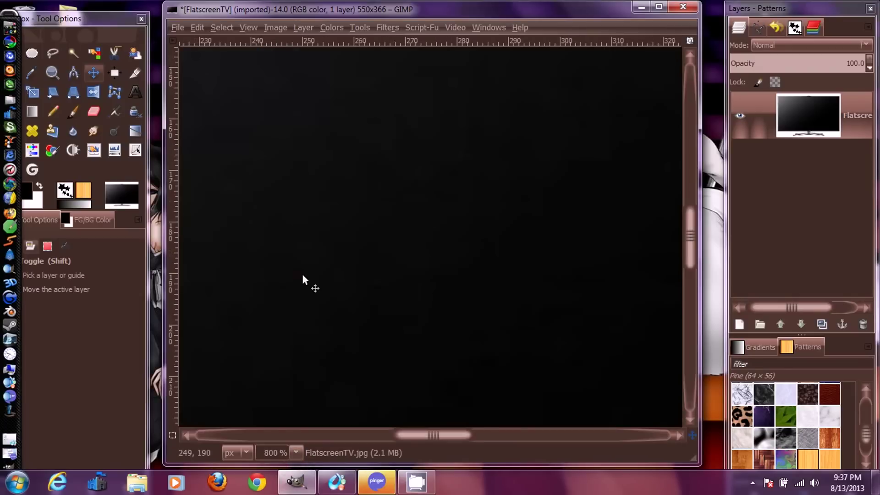
left_click_drag(692, 434, 691, 478)
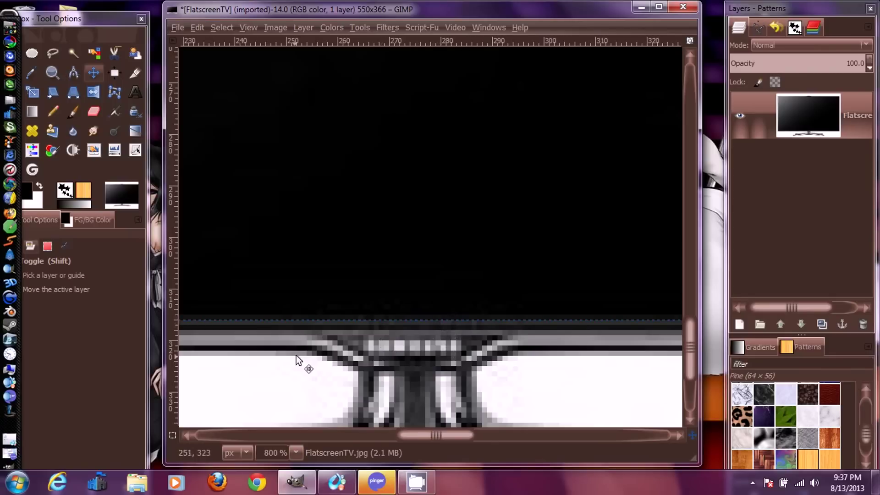
scroll(307, 351, "down", 4)
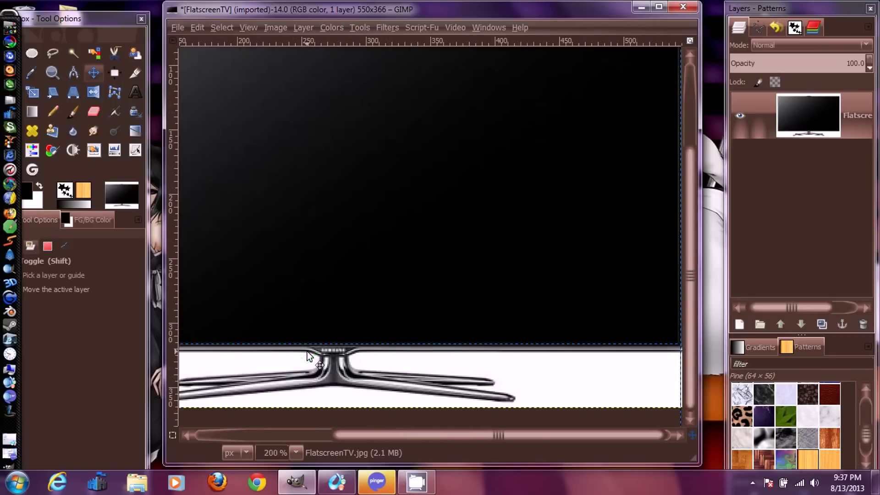
left_click(295, 452)
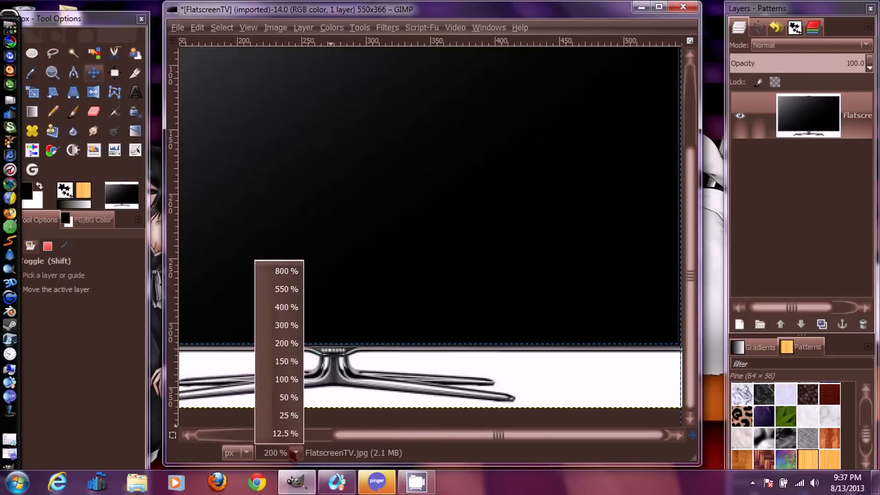
left_click(285, 379)
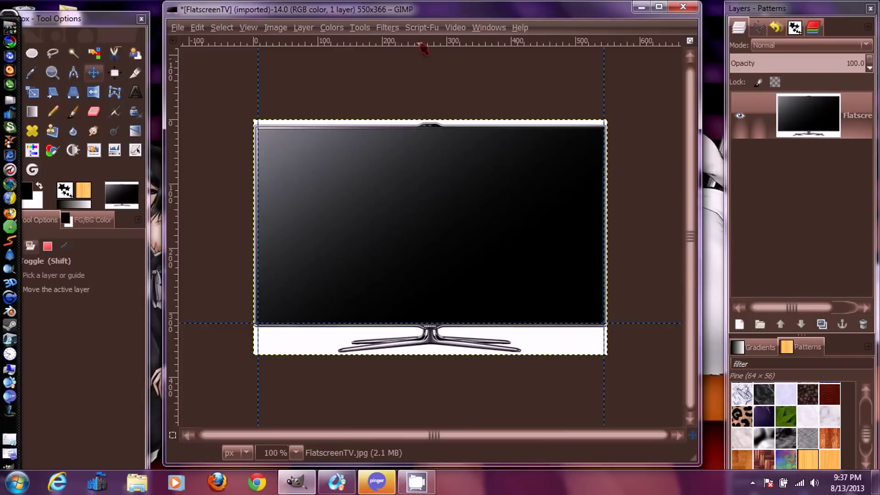
Add a horizontal guide along the TV's upper border, fine-tune it to about y = 11 px at 800% zoom, and return to 100%
left_click_drag(421, 44, 436, 127)
left_click(295, 452)
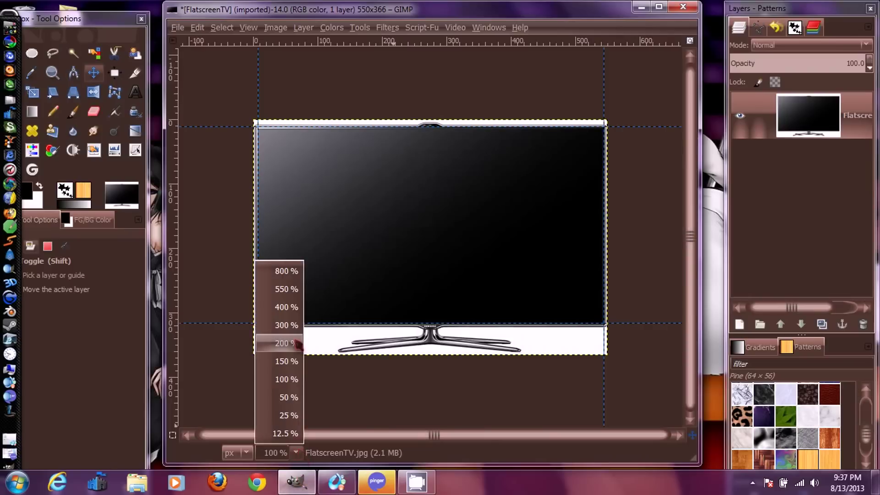
left_click(288, 271)
left_click_drag(692, 435, 683, 386)
left_click_drag(496, 171, 496, 174)
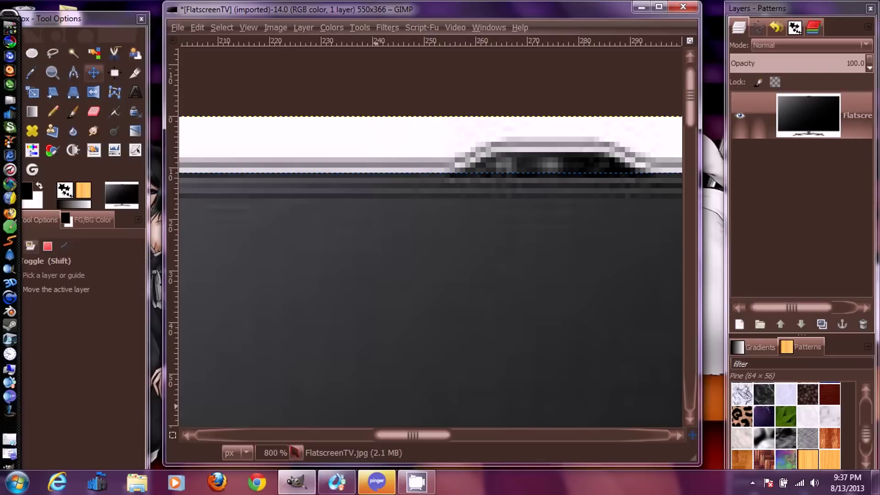
left_click(296, 453)
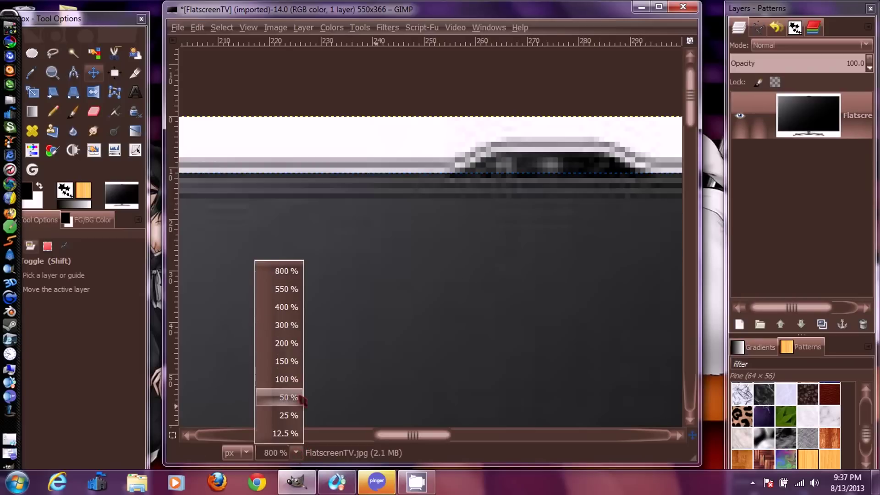
left_click(287, 379)
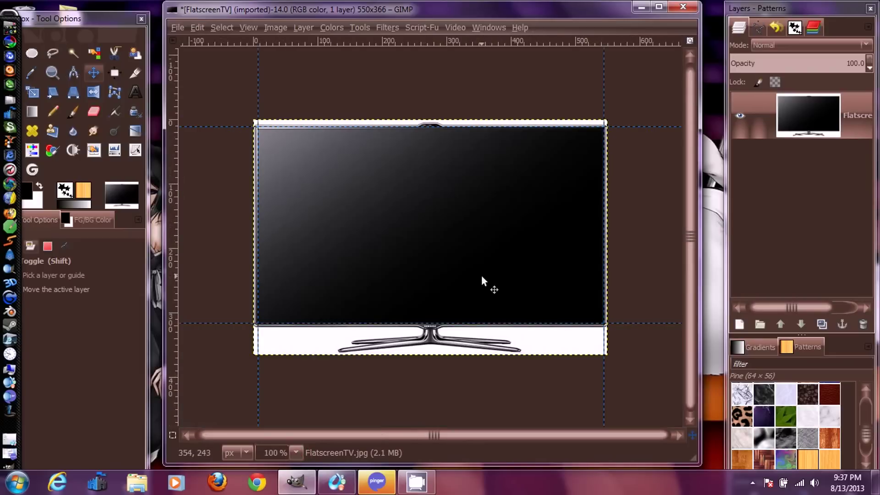
Open Dean.gif from the Gimp Tutorial folder as layers in the TV image
left_click(178, 27)
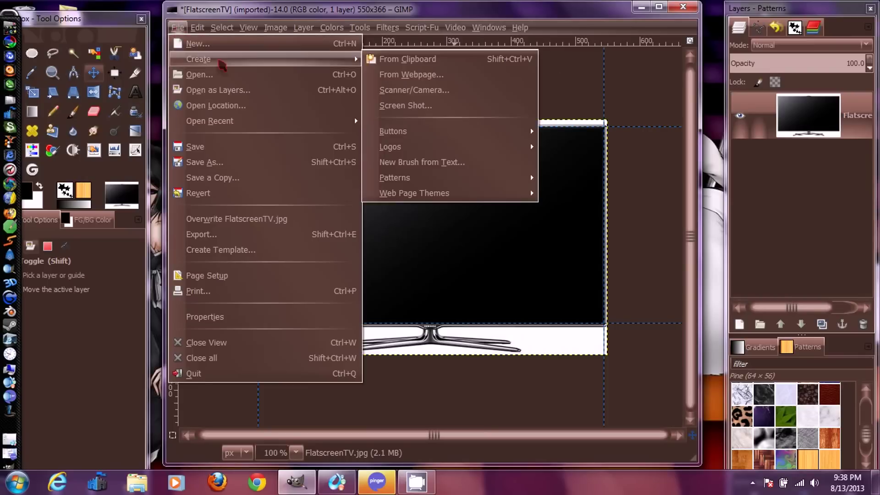
left_click(227, 91)
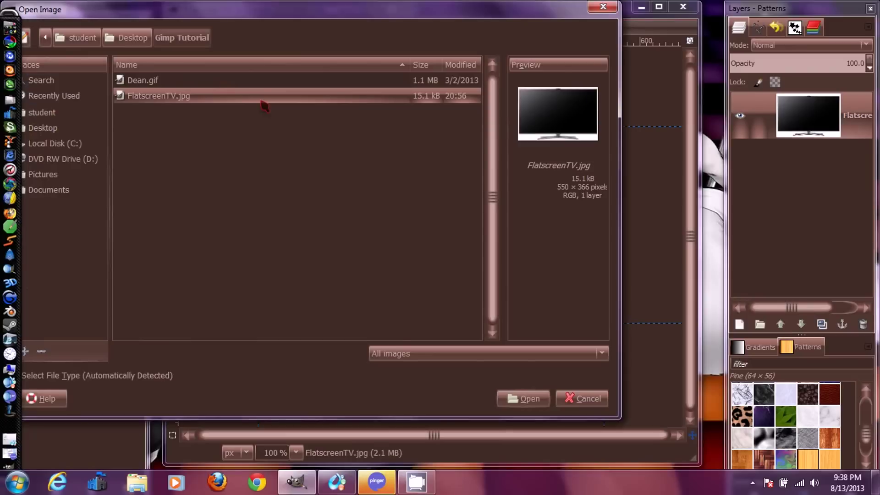
left_click_drag(291, 17, 365, 25)
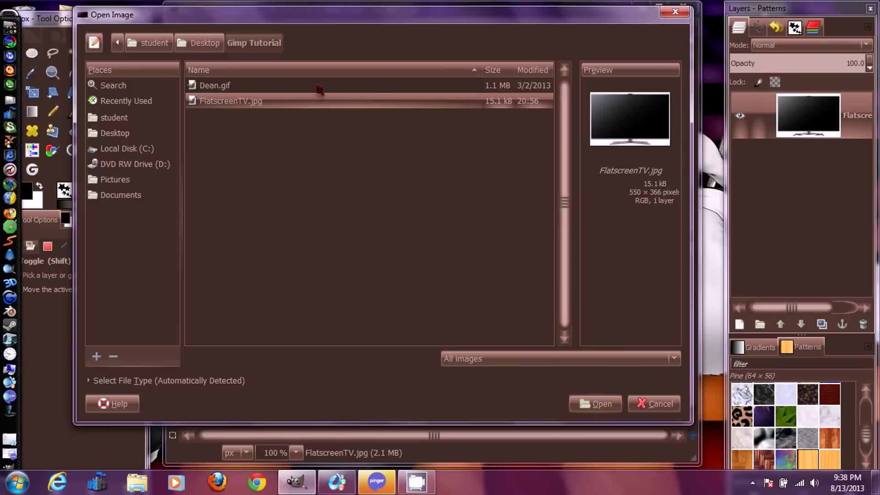
left_click(263, 90)
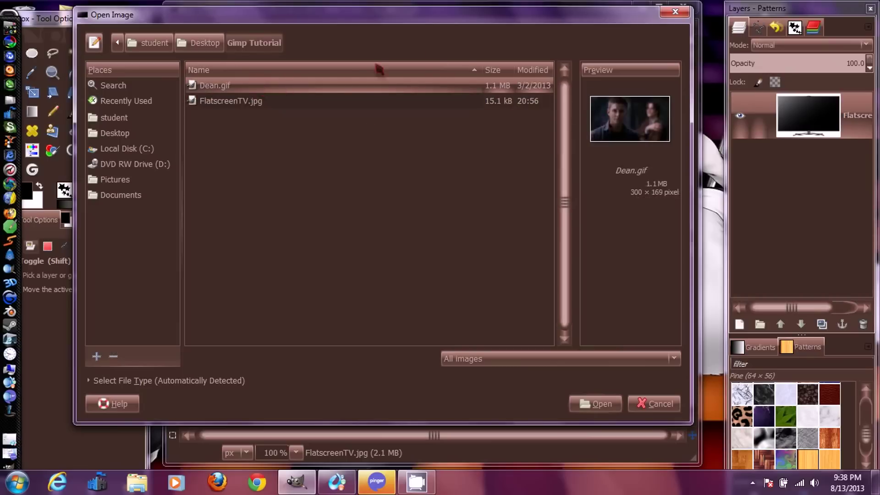
left_click(601, 404)
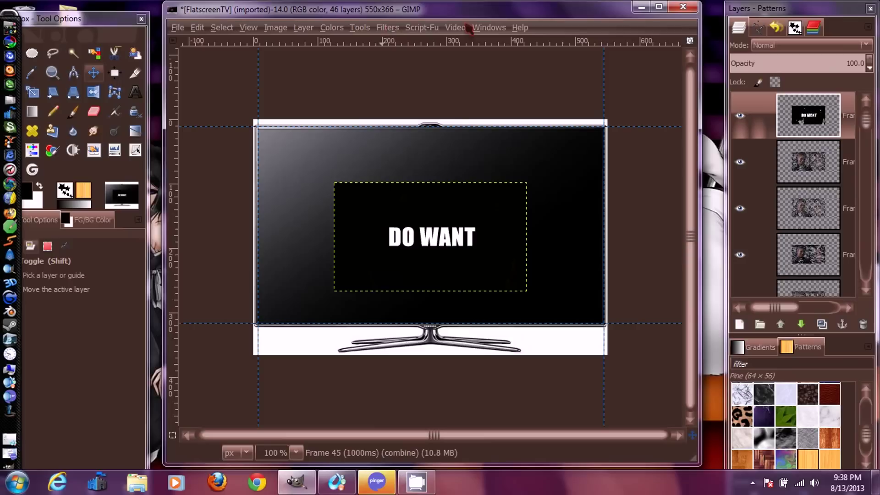
left_click(360, 27)
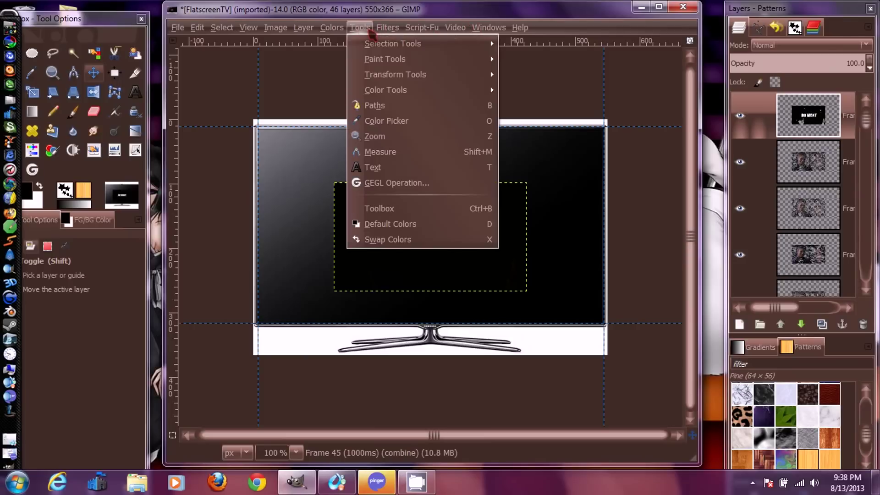
mouse_move(370, 48)
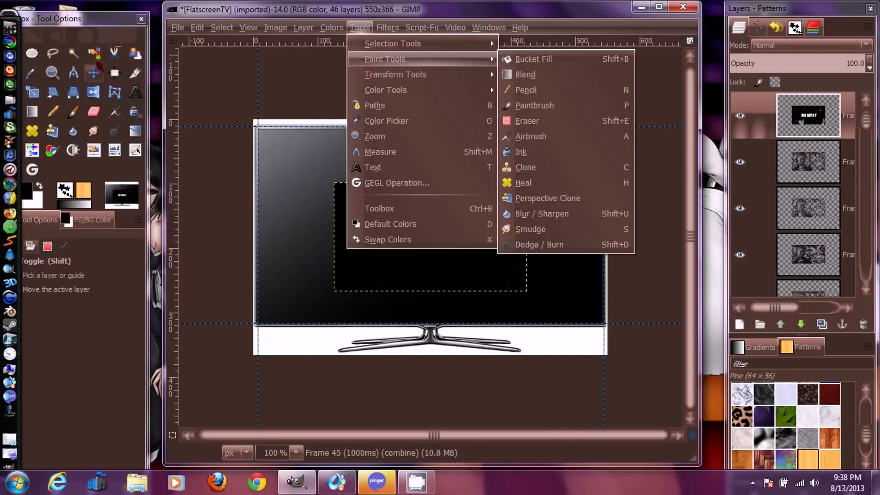
mouse_move(310, 29)
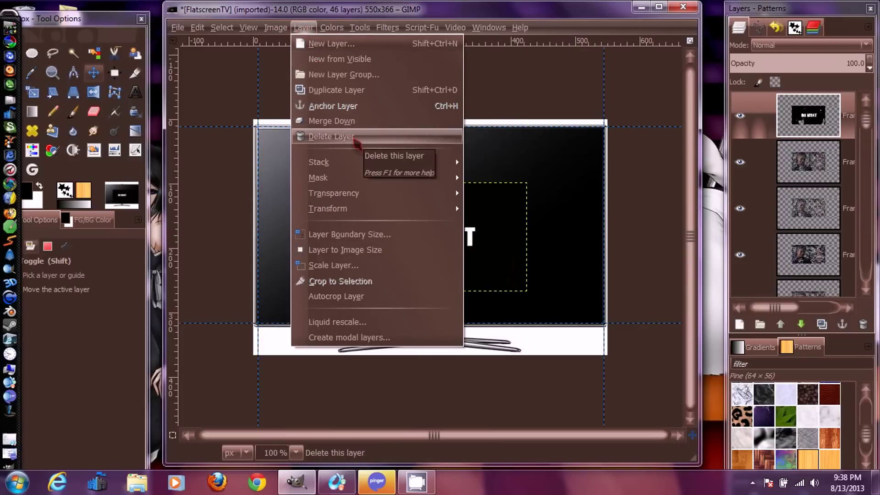
key("Escape")
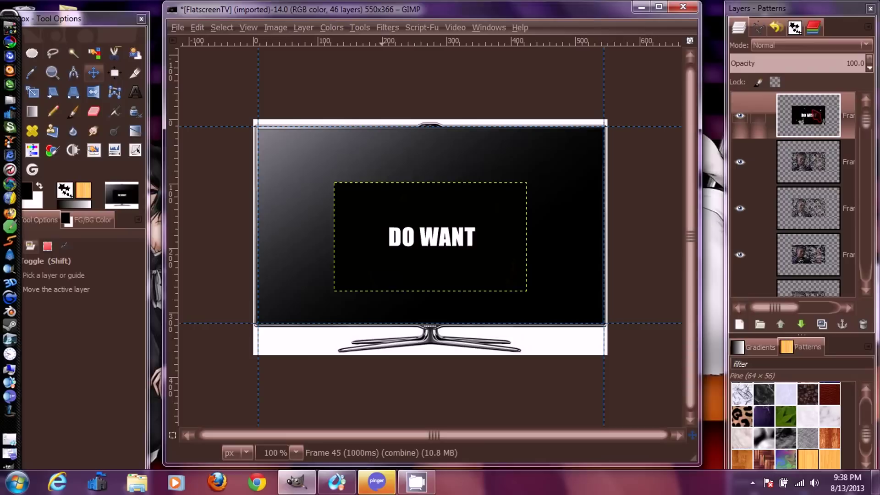
Delete the topmost "DO WANT" frame layer and select the animation's Background layer just above the TV layer
right_click(810, 115)
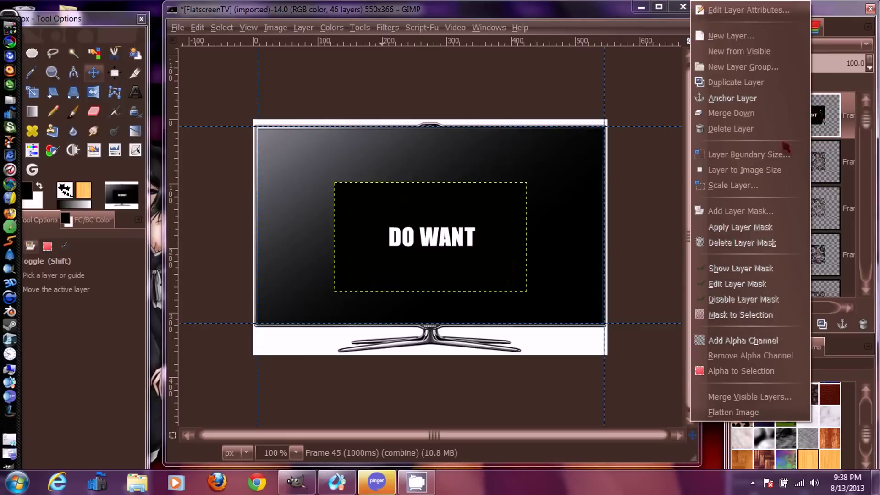
left_click(748, 129)
scroll(825, 198, "up", 5)
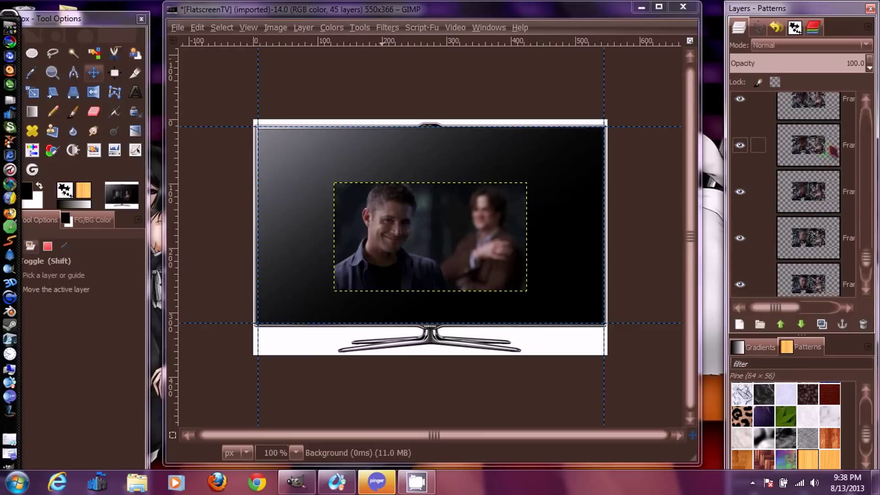
scroll(739, 230, "down", 4)
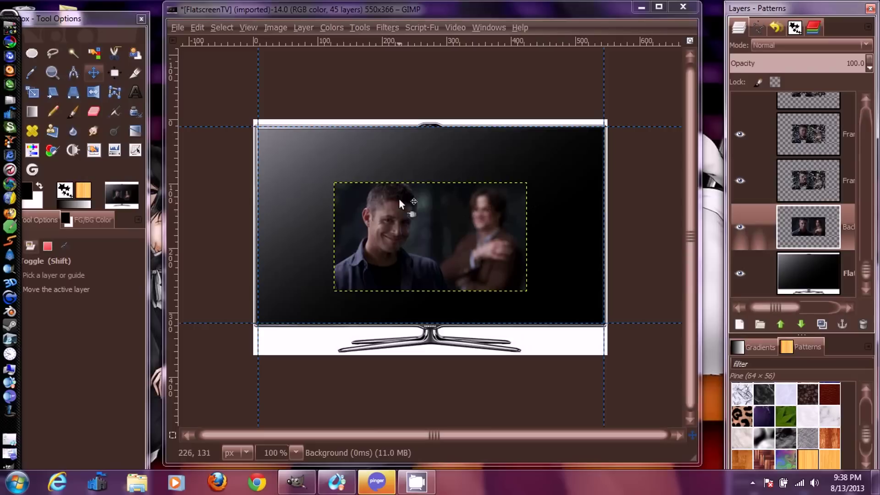
Bring the whole toolbox into view and set the Move tool to pick a layer or guide
left_click_drag(106, 19, 150, 15)
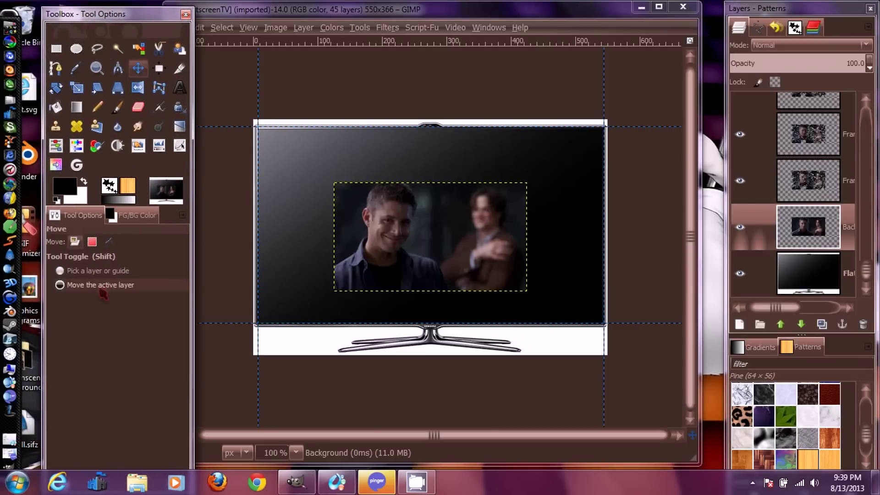
left_click(169, 270)
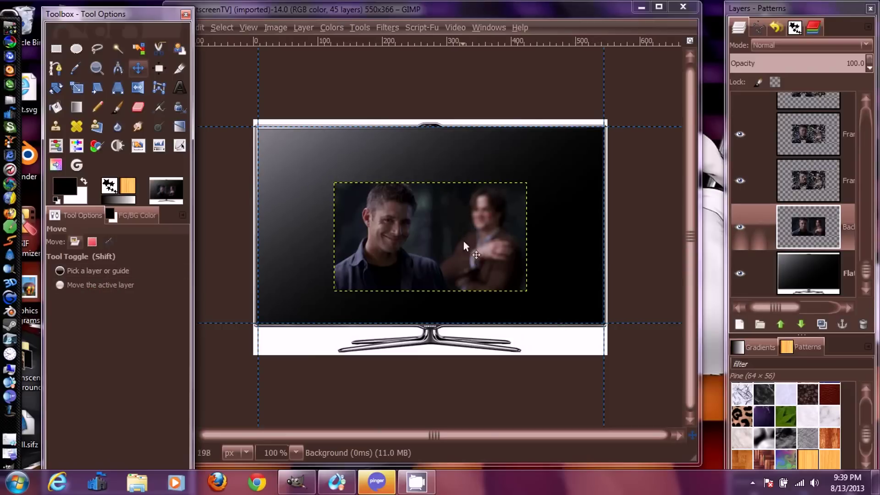
Try moving the Background layer on its own toward the left side of the TV screen, and undo the move
left_click_drag(464, 242, 429, 247)
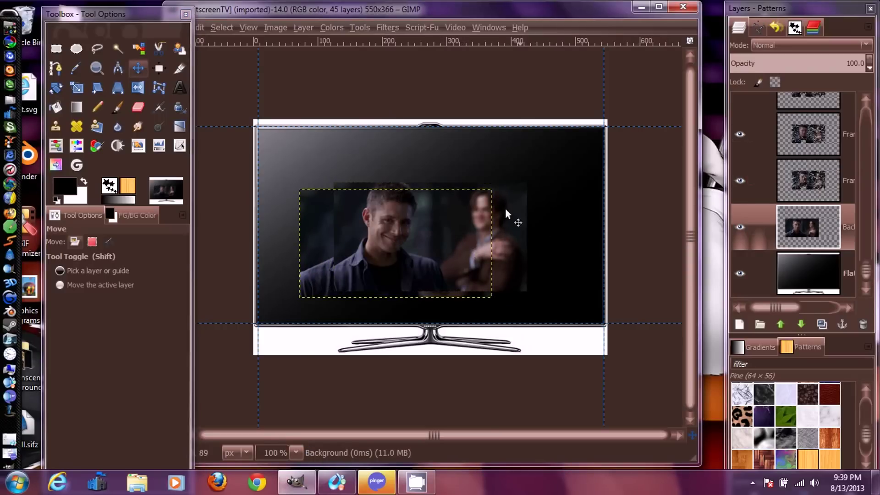
scroll(806, 193, "up", 5)
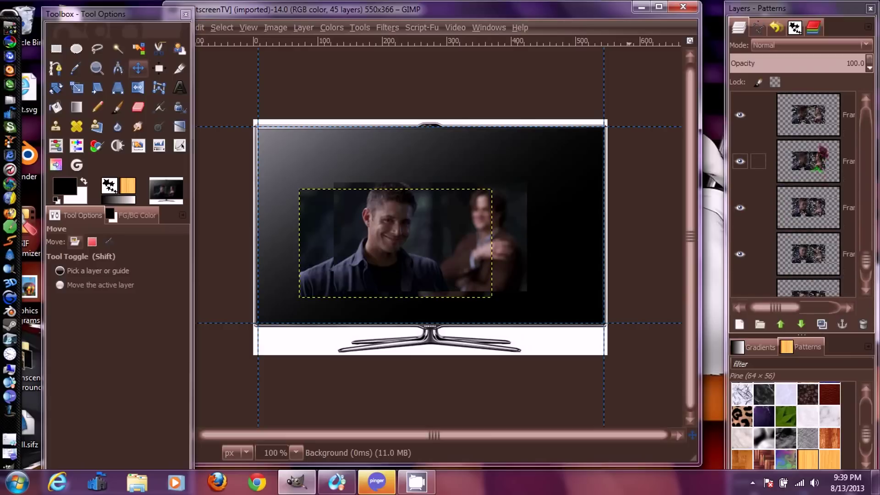
scroll(806, 192, "down", 5)
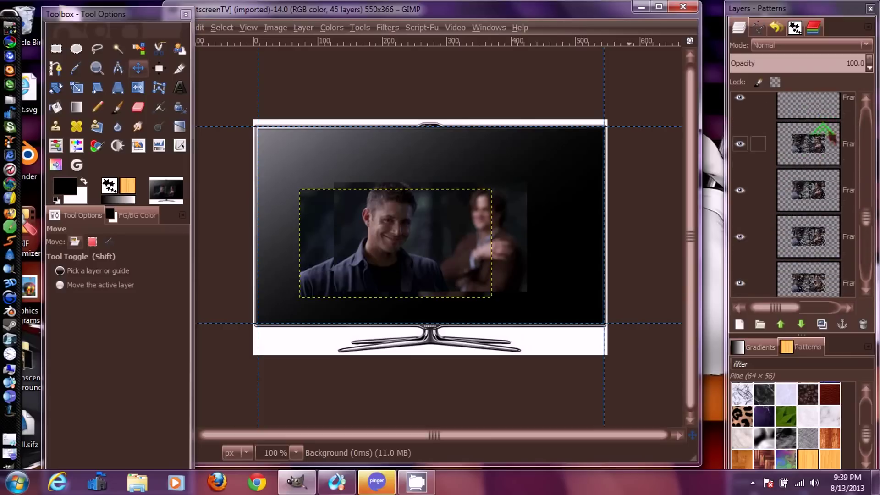
scroll(833, 159, "down", 5)
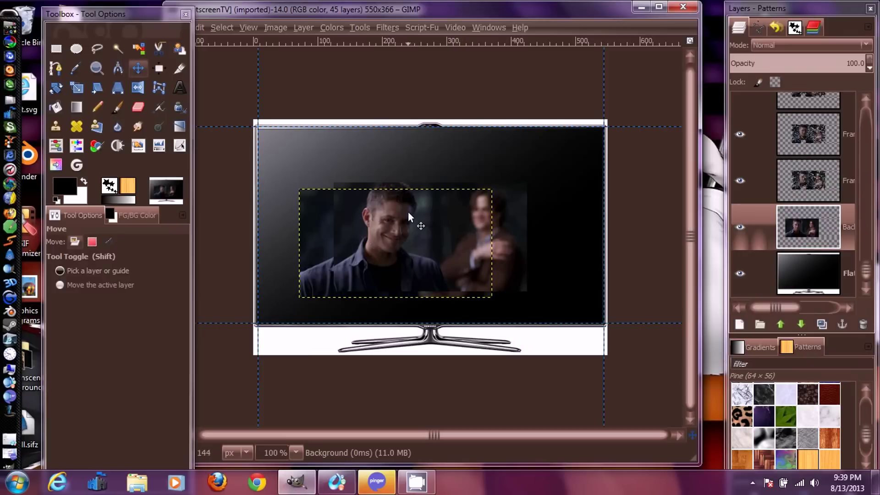
left_click(207, 28)
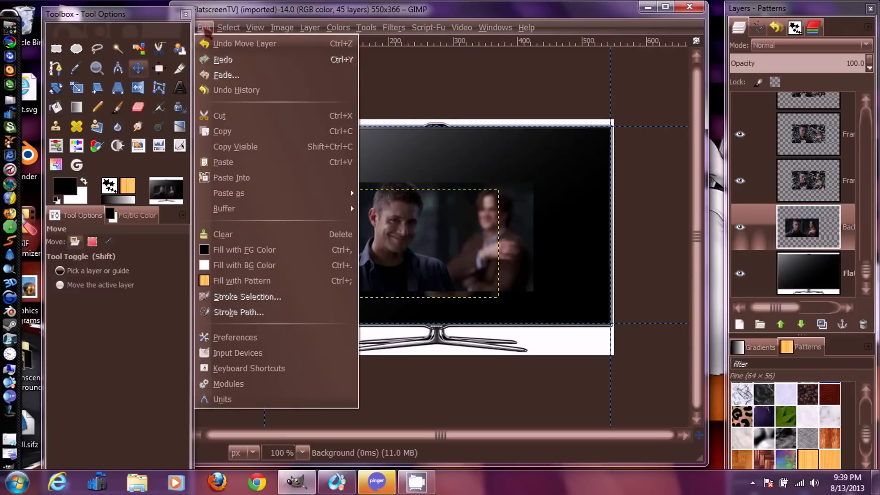
left_click(215, 43)
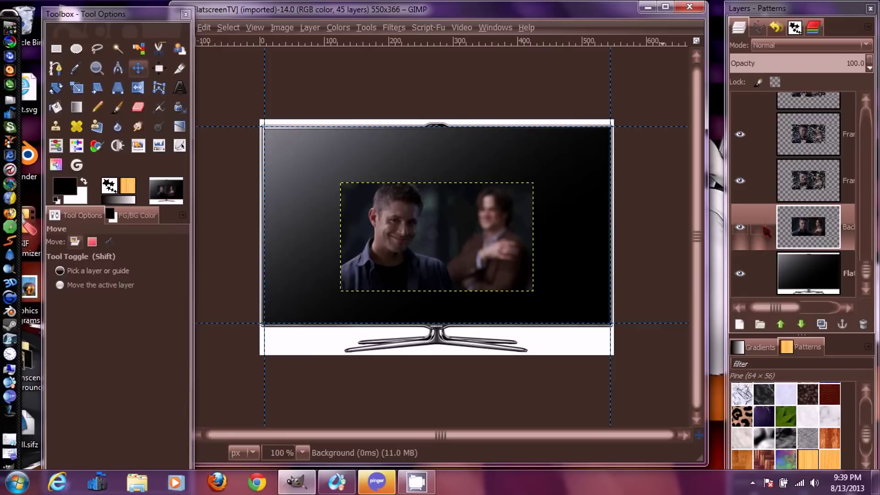
Link the animation's Background layer and all the frame layers above it so they transform together
left_click_drag(776, 12, 692, 13)
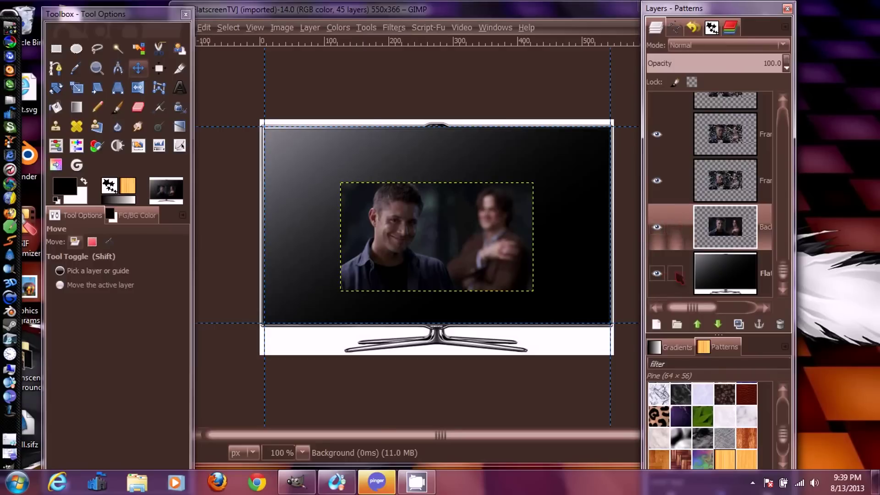
left_click(672, 228)
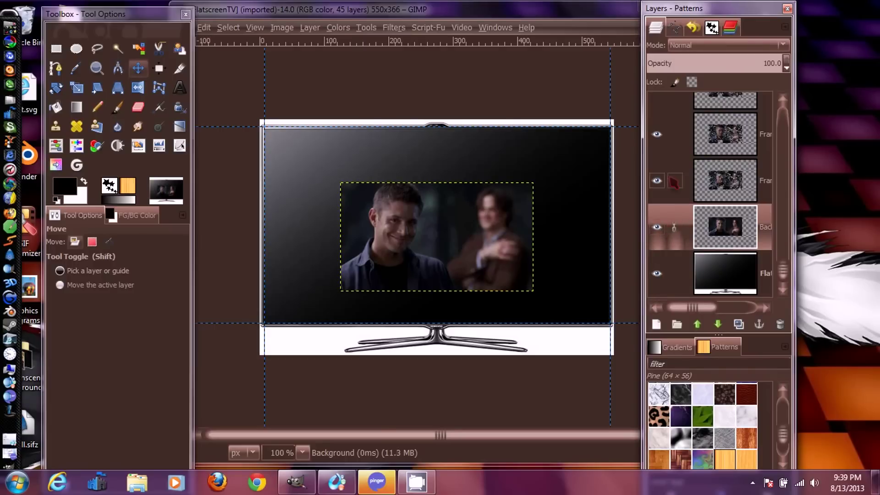
left_click(673, 182)
scroll(682, 103, "up", 2)
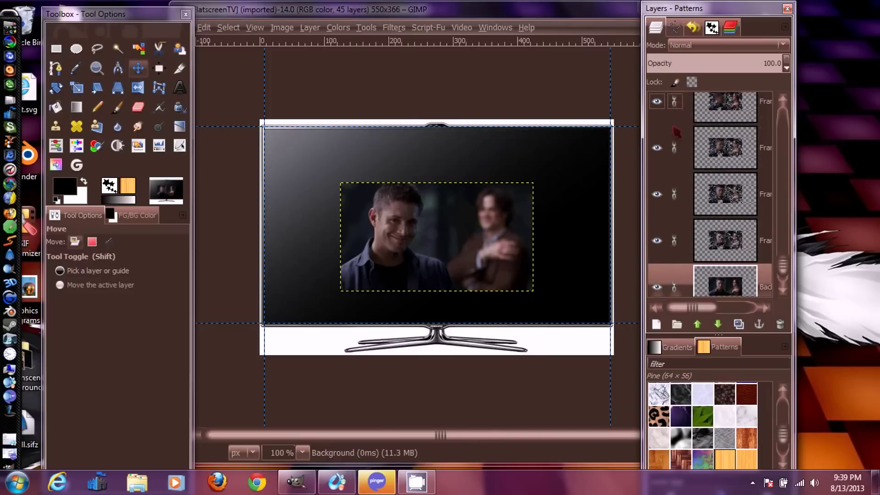
scroll(677, 133, "down", 2)
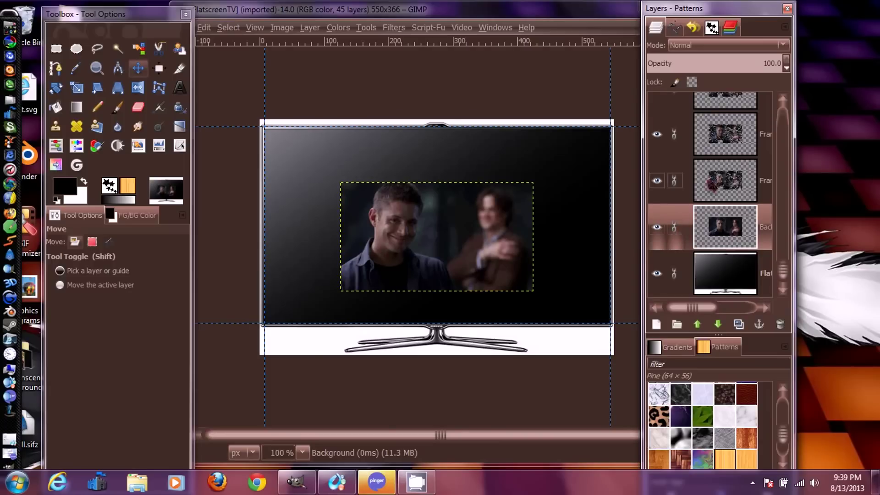
scroll(710, 186, "up", 3)
scroll(708, 164, "up", 5)
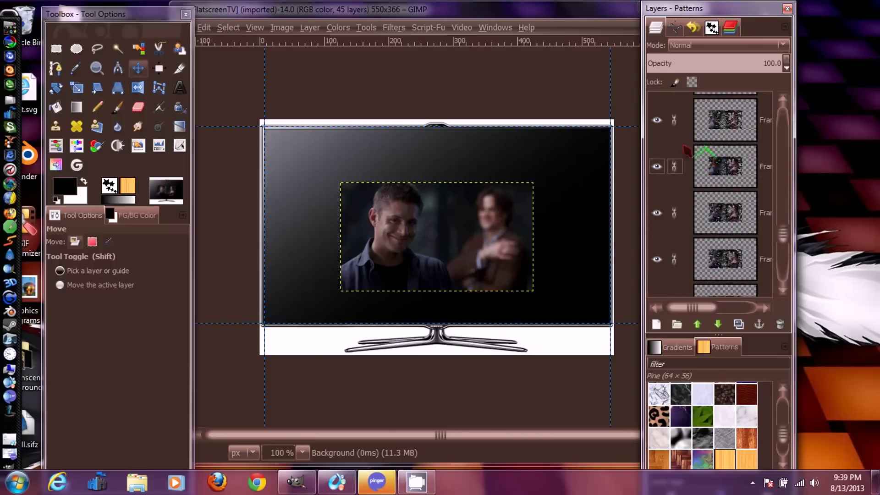
scroll(684, 141, "up", 5)
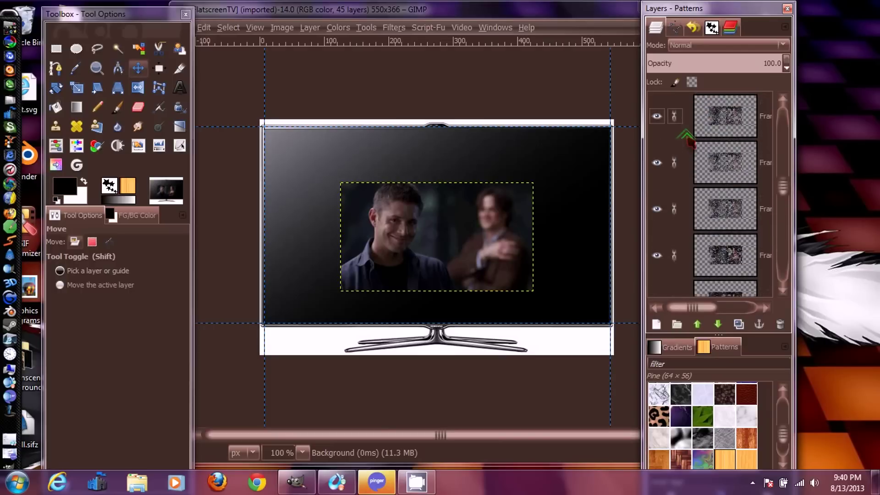
scroll(687, 138, "up", 5)
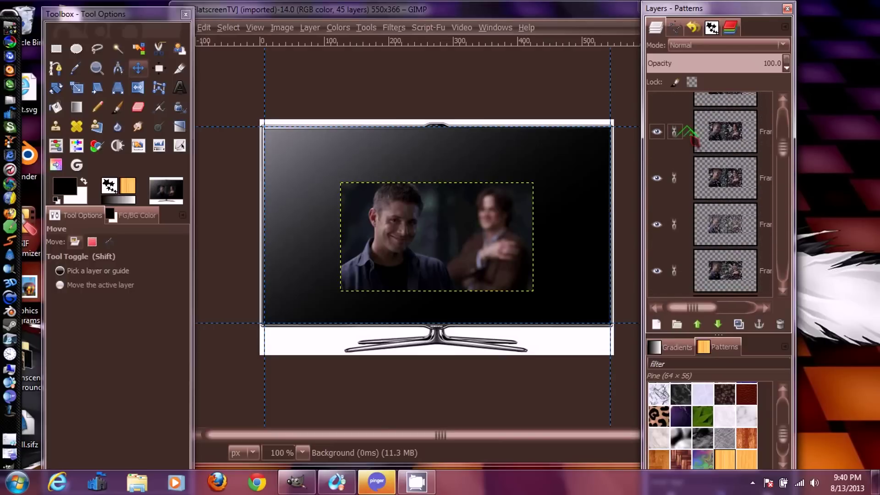
scroll(692, 141, "up", 2)
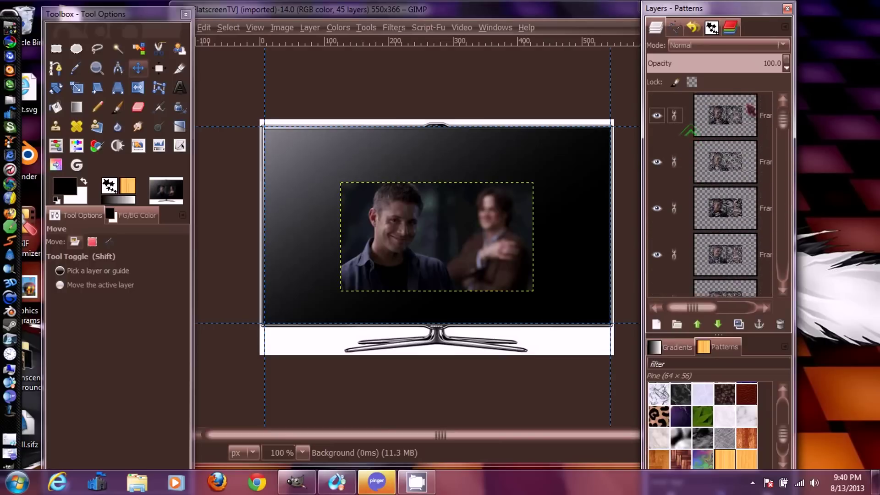
left_click_drag(781, 131, 784, 285)
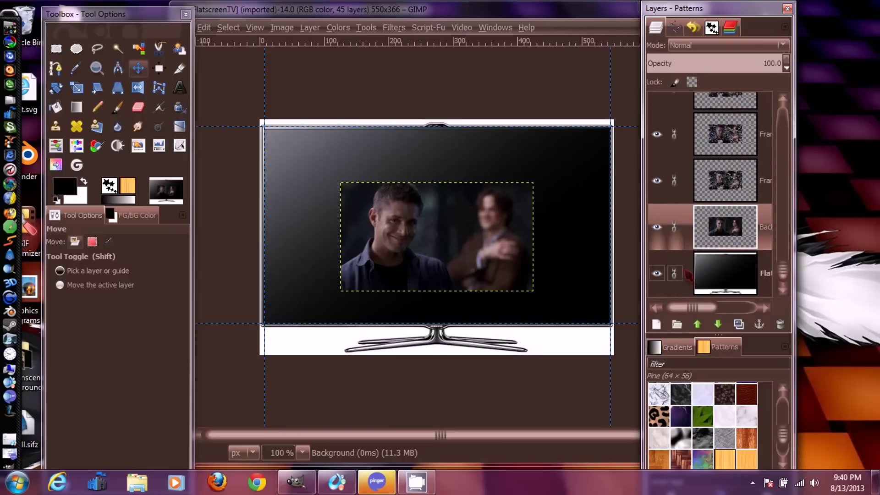
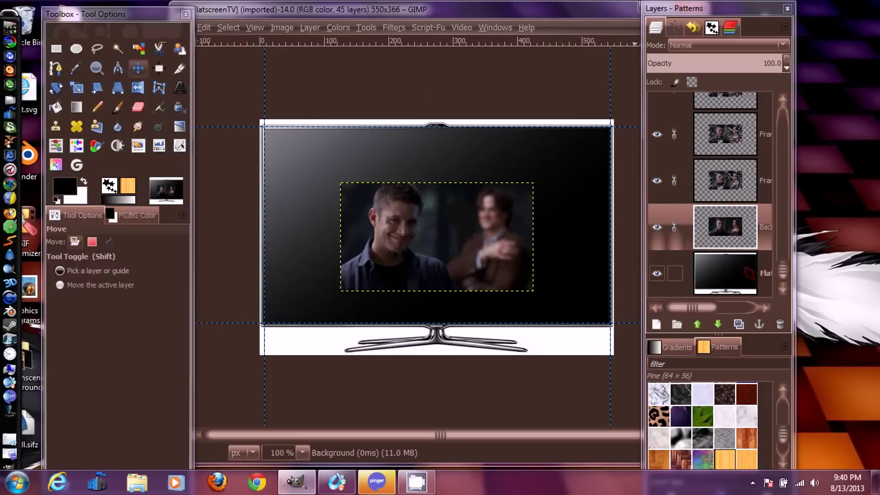
Try adding a new transparent layer directly above the TV layer, and delete it
right_click(745, 276)
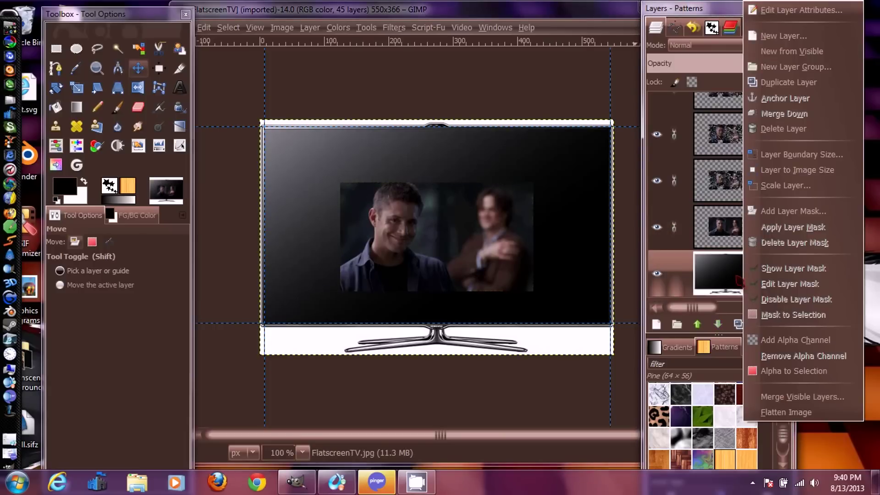
left_click(714, 295)
left_click(656, 324)
left_click(163, 288)
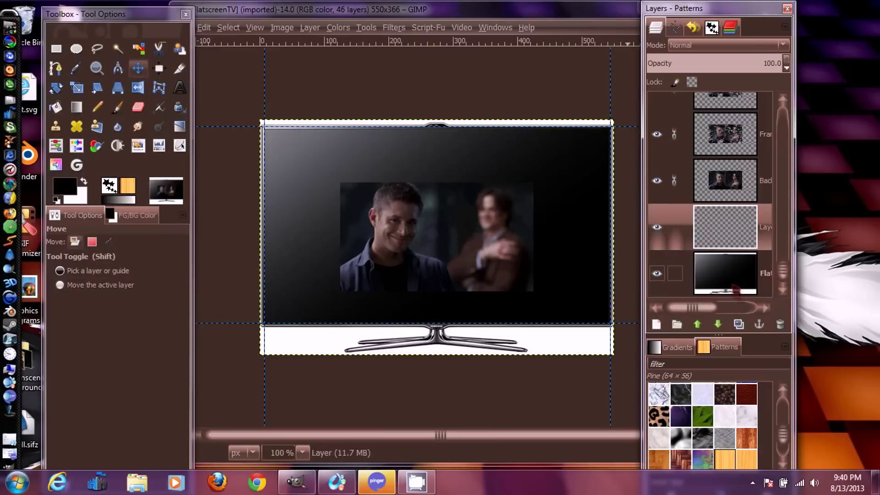
left_click(735, 290)
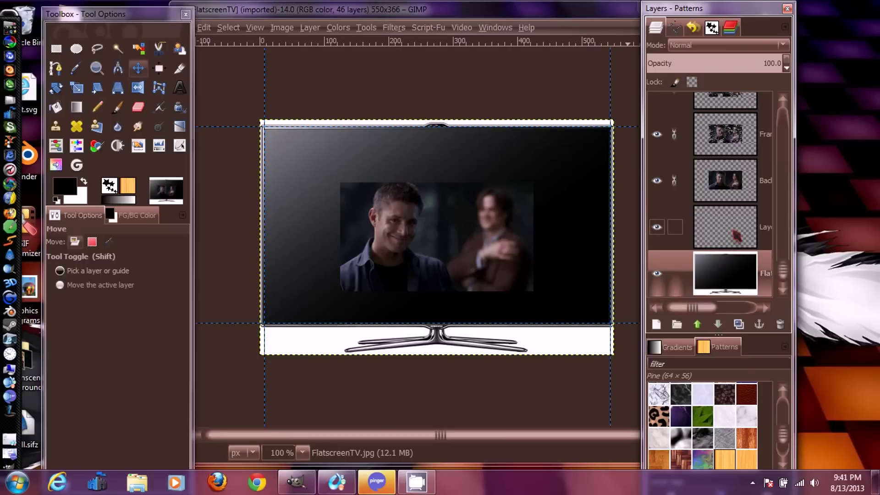
right_click(734, 236)
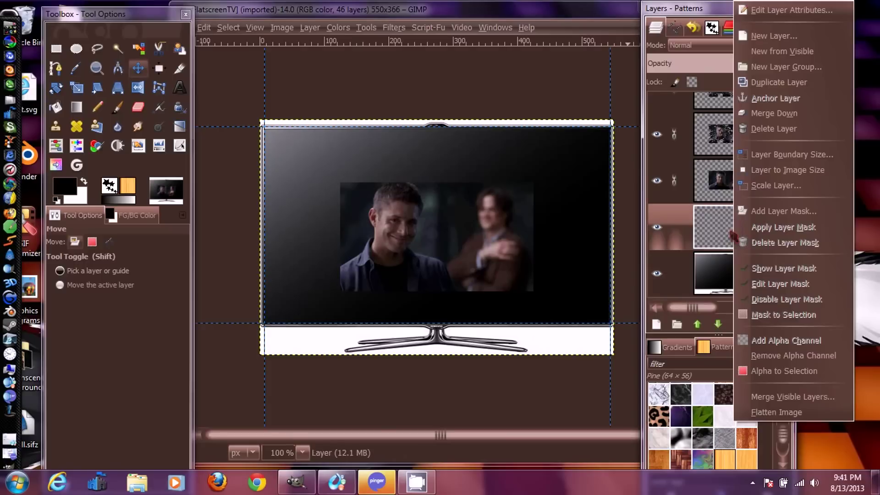
left_click(779, 134)
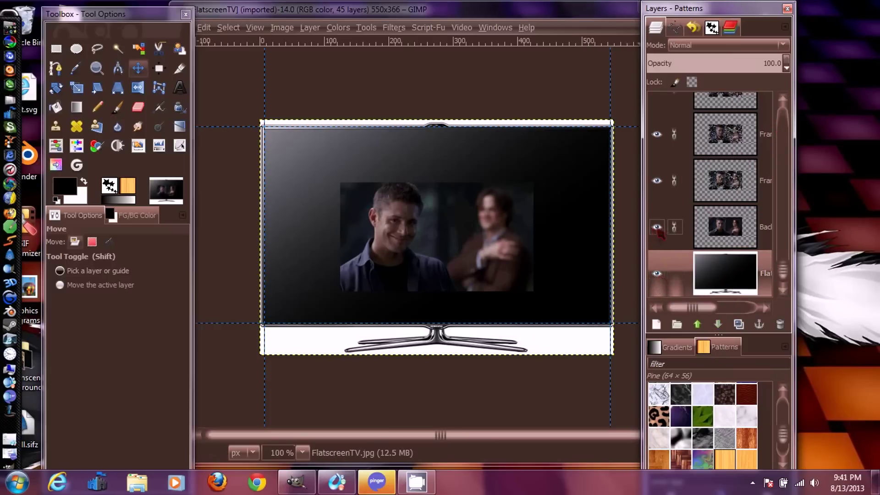
Hide the FlatscreenTV.jpg layer, activate the Scale tool and move the Layers dock clear of the image
left_click(657, 274)
left_click(658, 274)
left_click(658, 275)
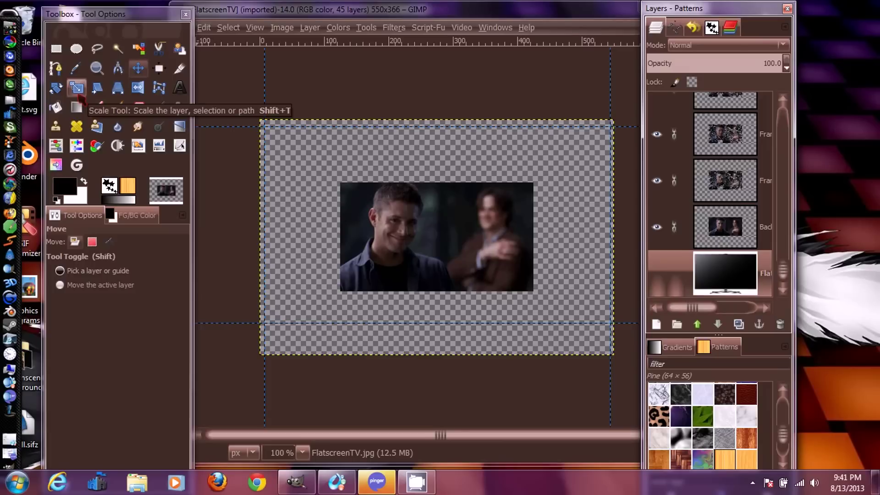
left_click(80, 93)
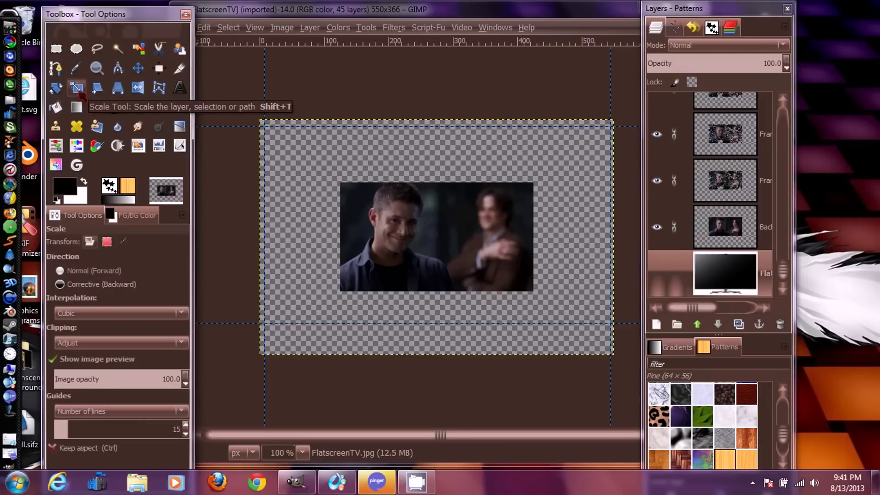
left_click_drag(729, 16, 802, 17)
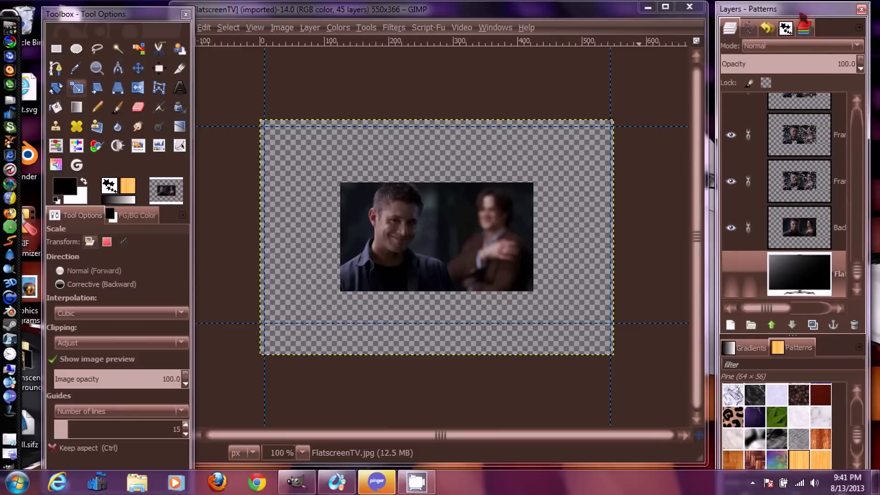
Cancel the scaling of the TV layer and make the animation's Background layer the active one, leaving its layer attributes as they are
left_click(446, 240)
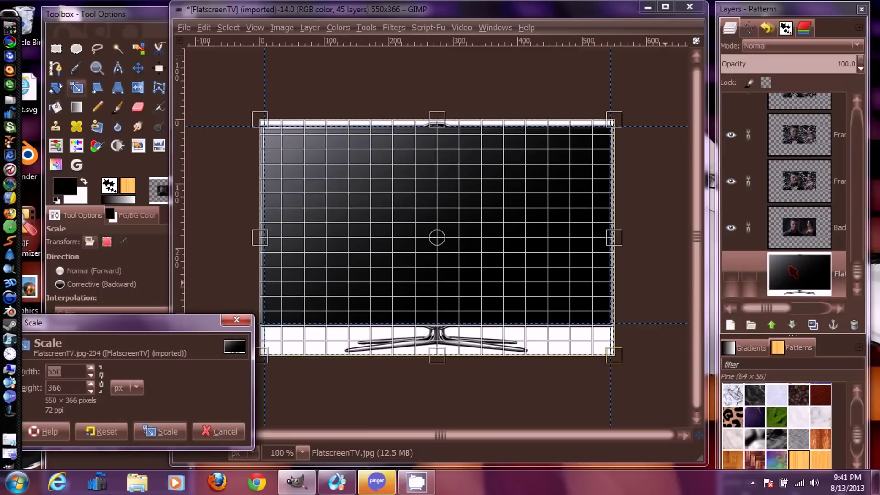
left_click(219, 431)
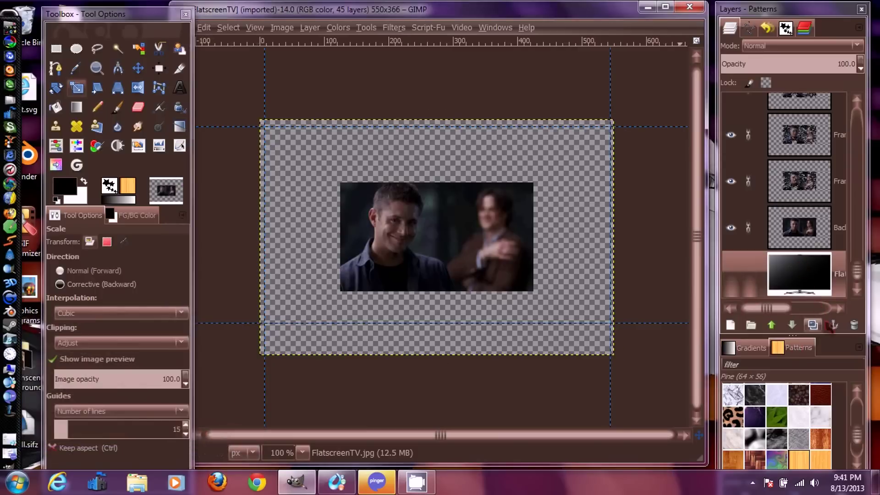
left_click(814, 243)
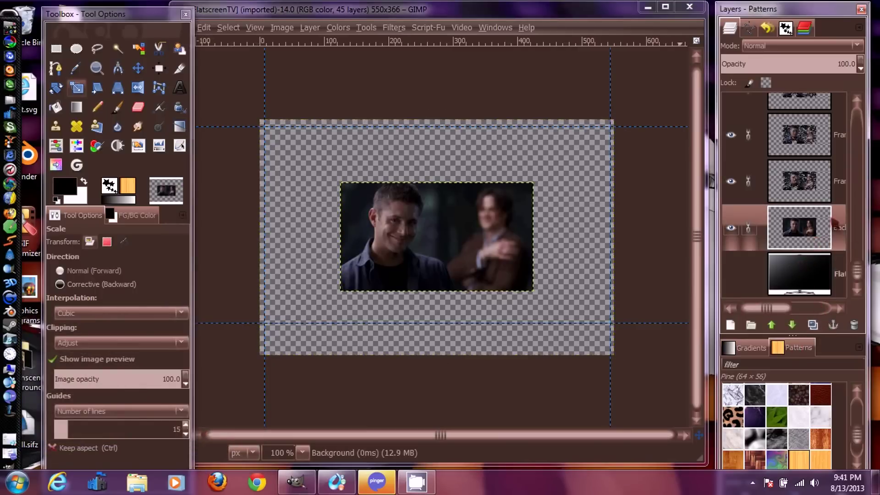
mouse_move(777, 314)
left_mouse_down()
mouse_move(809, 314)
mouse_move(776, 328)
left_mouse_up()
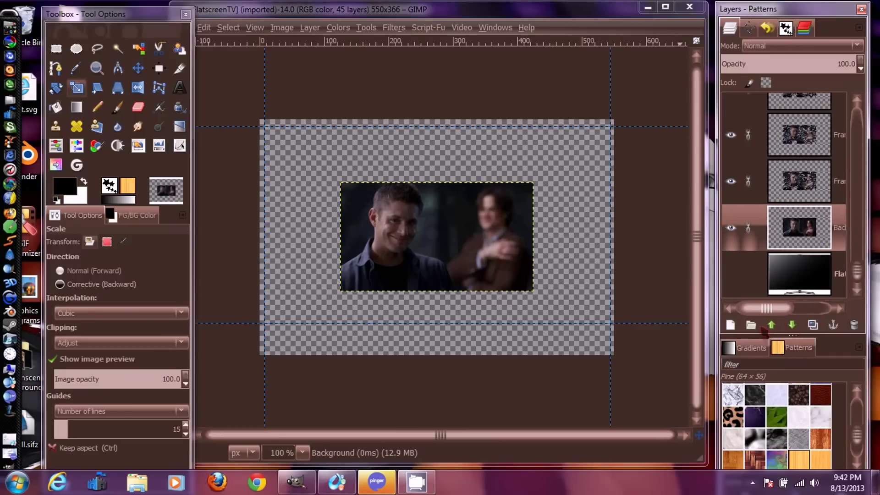
double_click(800, 229)
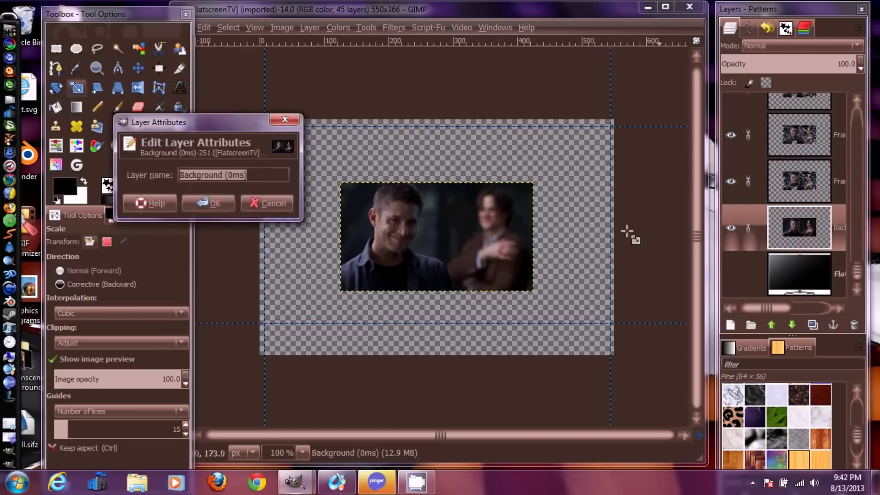
left_click(294, 124)
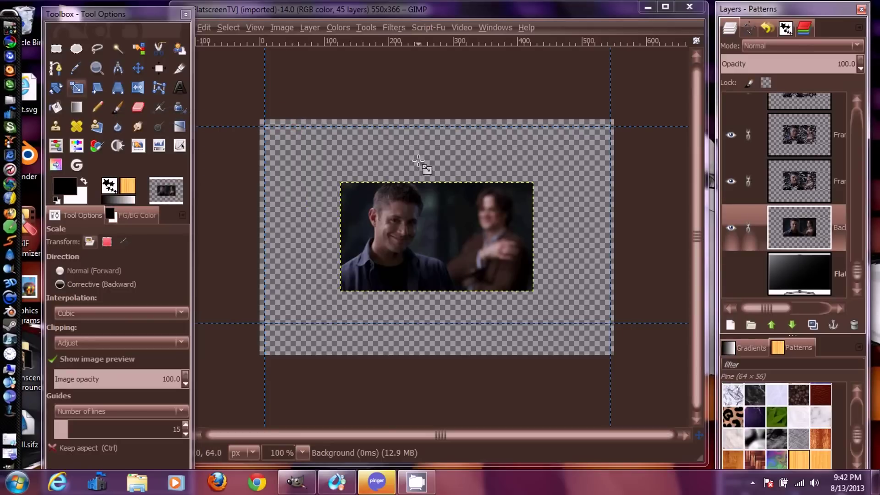
Enlarge the linked Background layer to about 532 × 297 pixels, fitting its corners to the guides around the TV screen
left_click(450, 234)
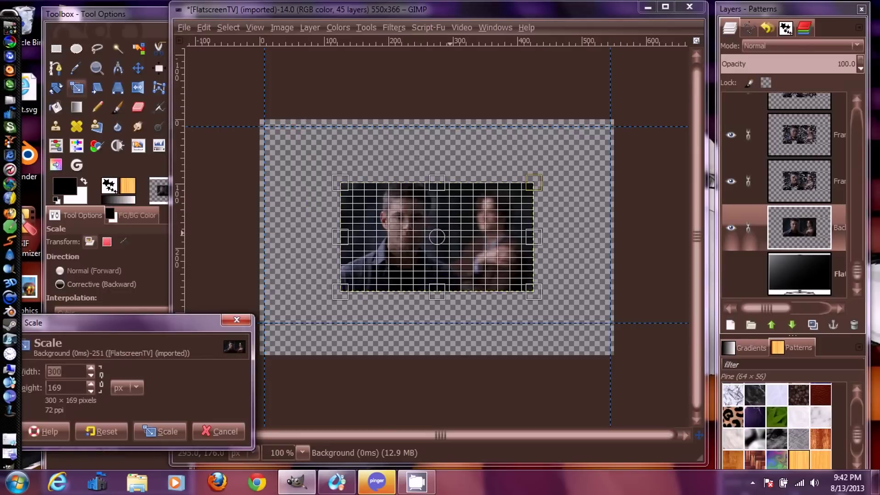
left_click_drag(535, 183, 611, 131)
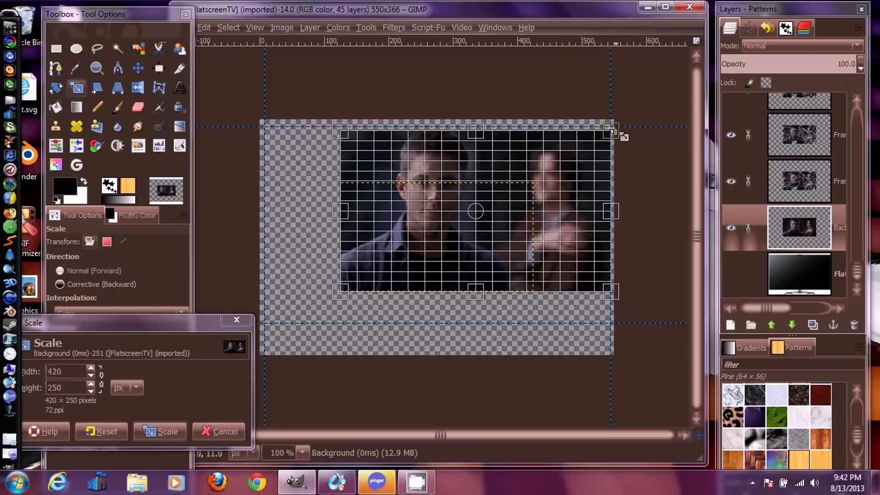
left_click_drag(612, 126, 610, 121)
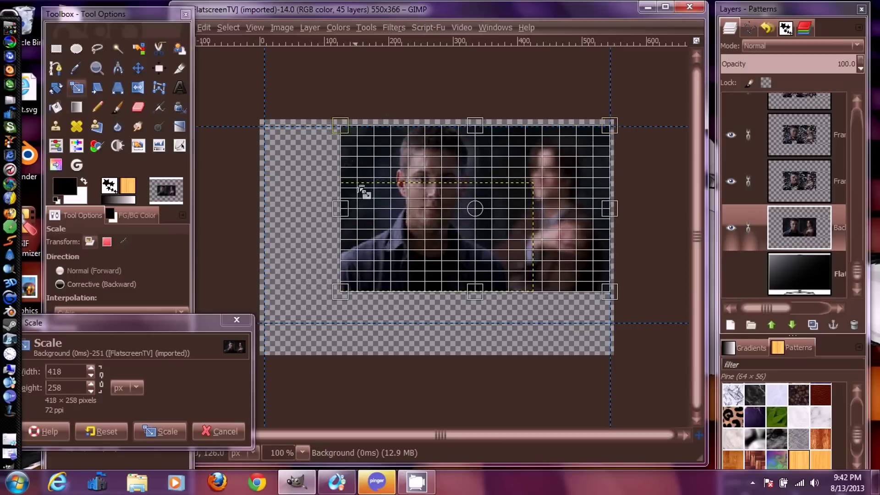
left_click_drag(339, 293, 273, 324)
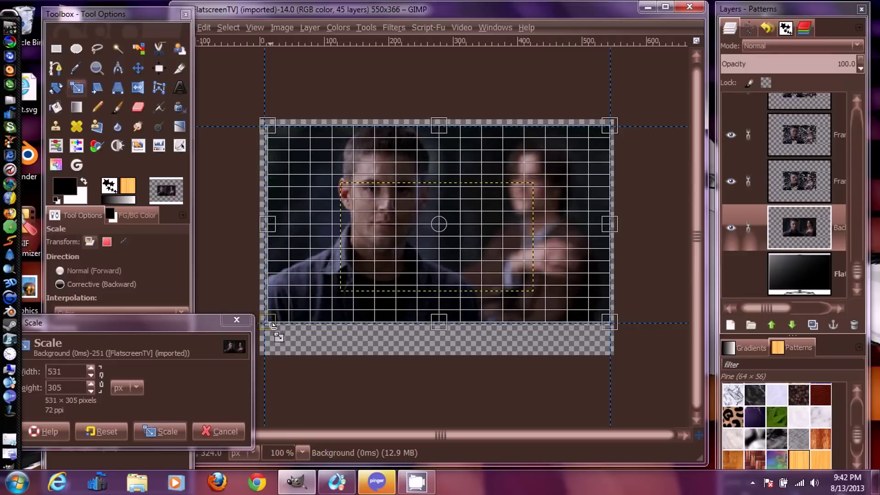
left_click_drag(272, 325, 272, 319)
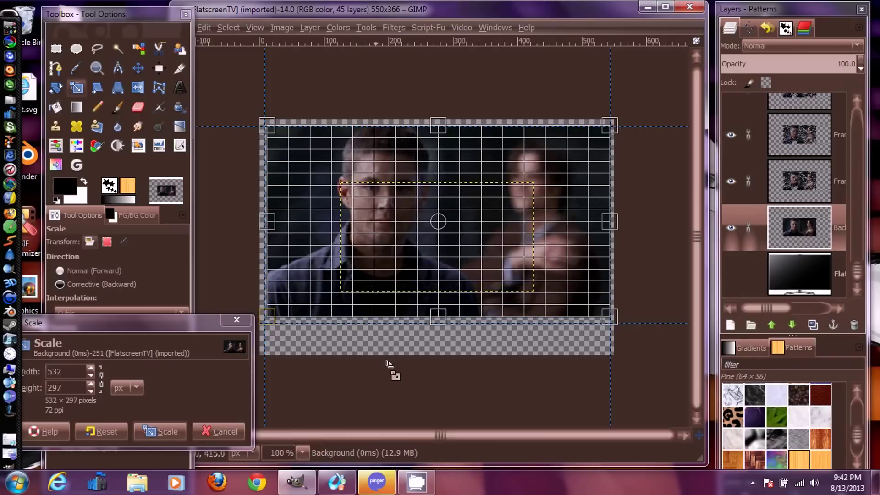
Extend the bottom edge of the Background layer's scaling frame down to the lower guide, for a height of 307 px
left_click(302, 453)
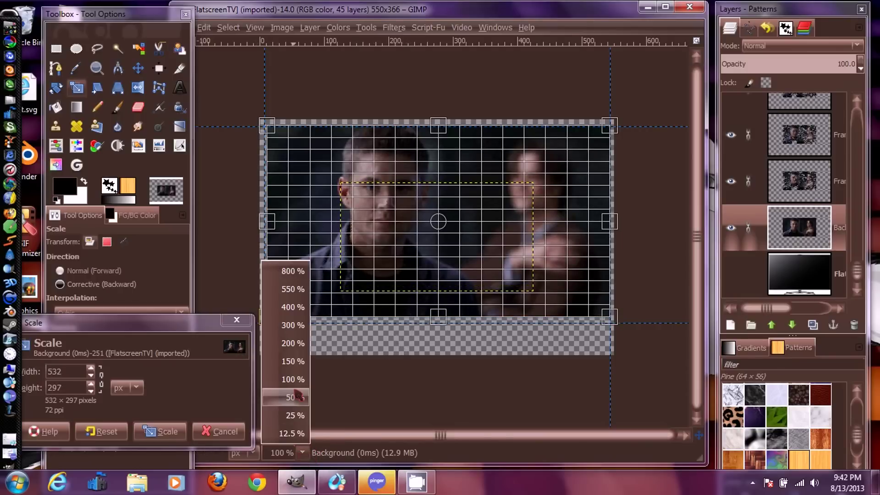
left_click(284, 360)
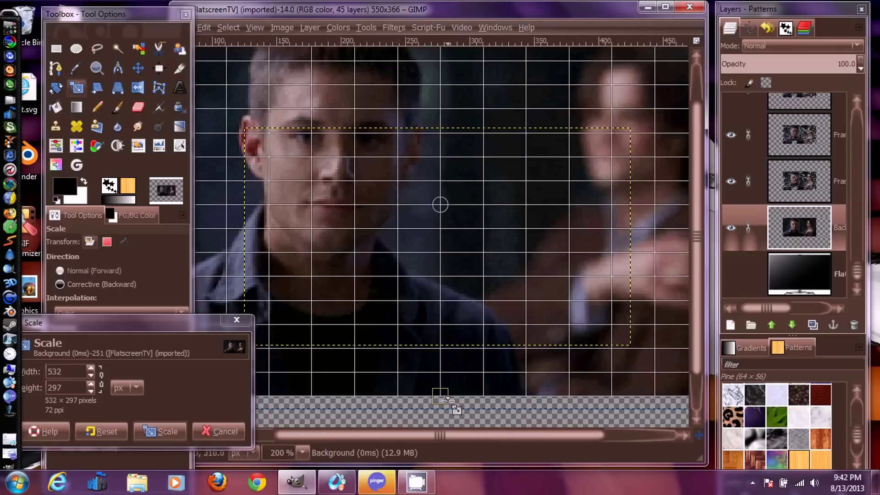
left_click_drag(441, 399, 441, 411)
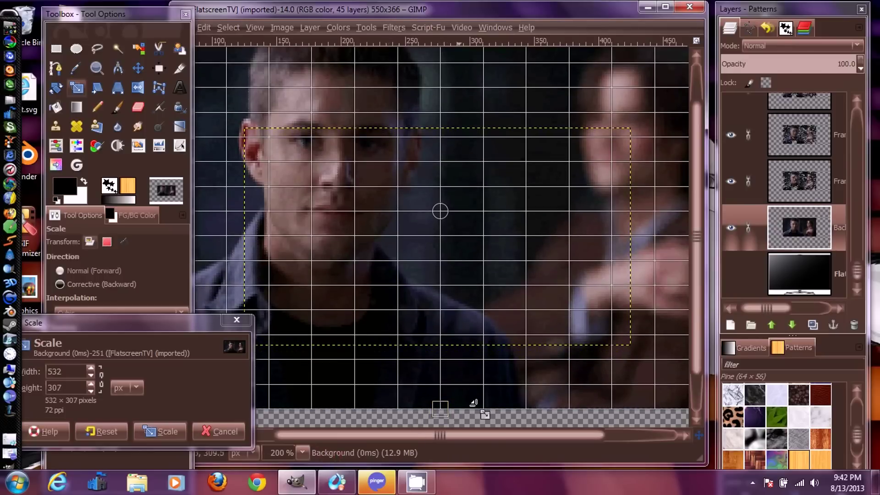
left_click_drag(698, 435, 699, 440)
scroll(424, 364, "up", 1)
scroll(477, 321, "up", 8)
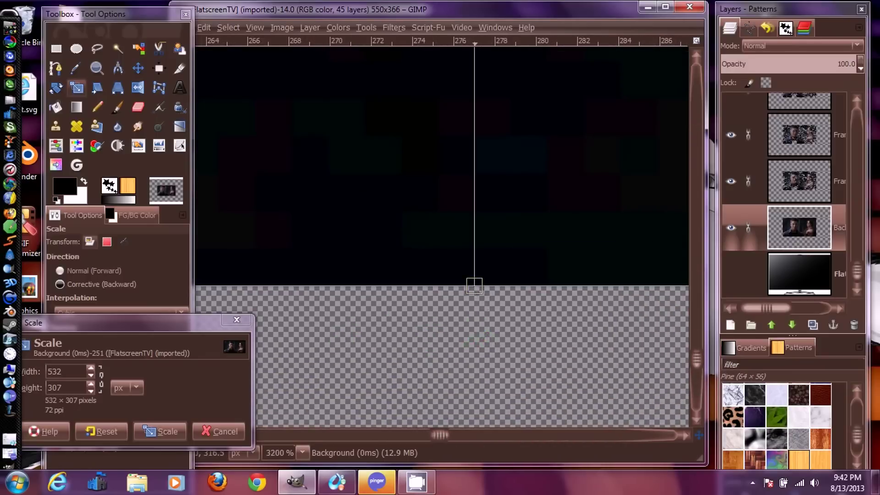
left_click_drag(474, 286, 477, 291)
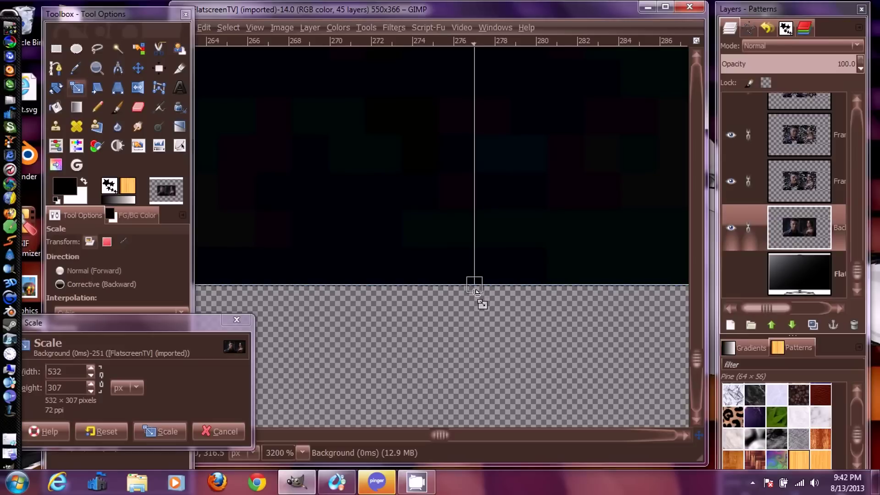
left_click_drag(475, 289, 476, 290)
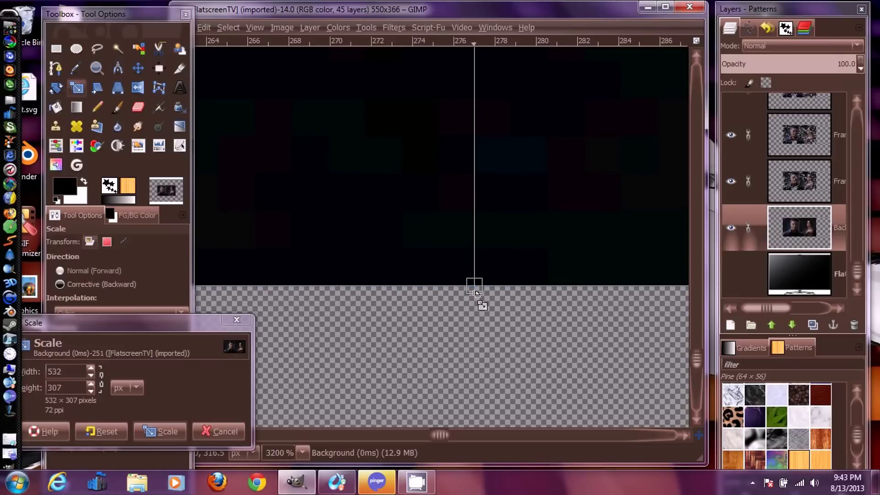
left_click_drag(476, 292, 477, 290)
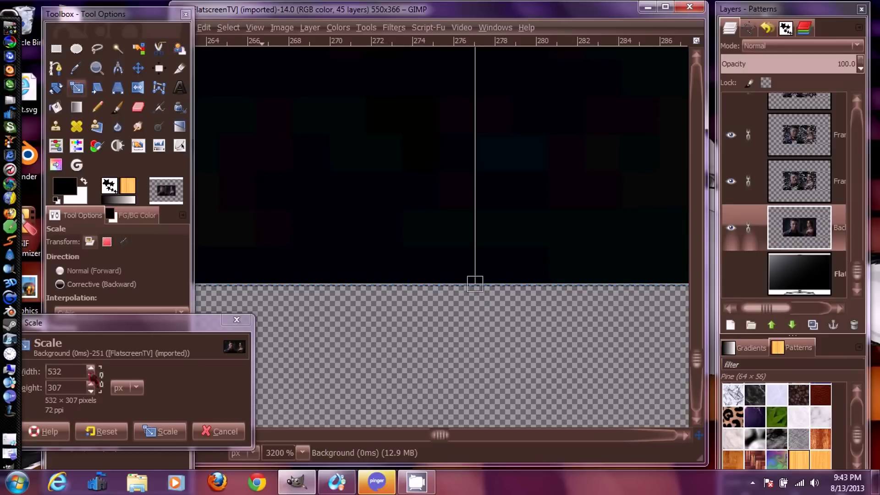
left_click(92, 391)
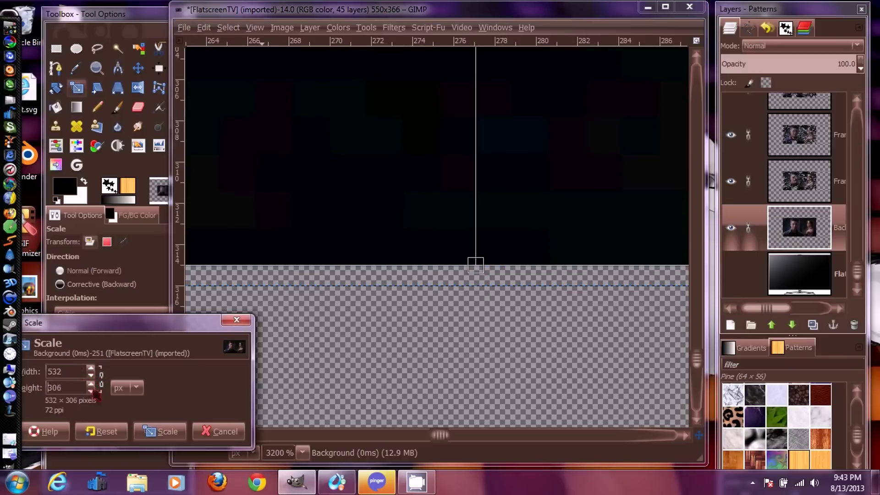
left_click(92, 385)
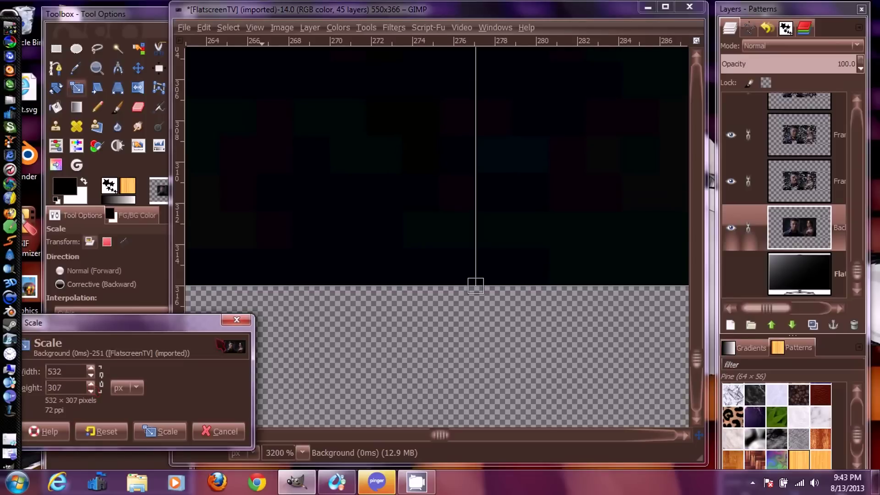
Lower the frame's top edge to the upper guide with a height of 304 px, and nudge the frame slightly sideways
left_click(303, 453)
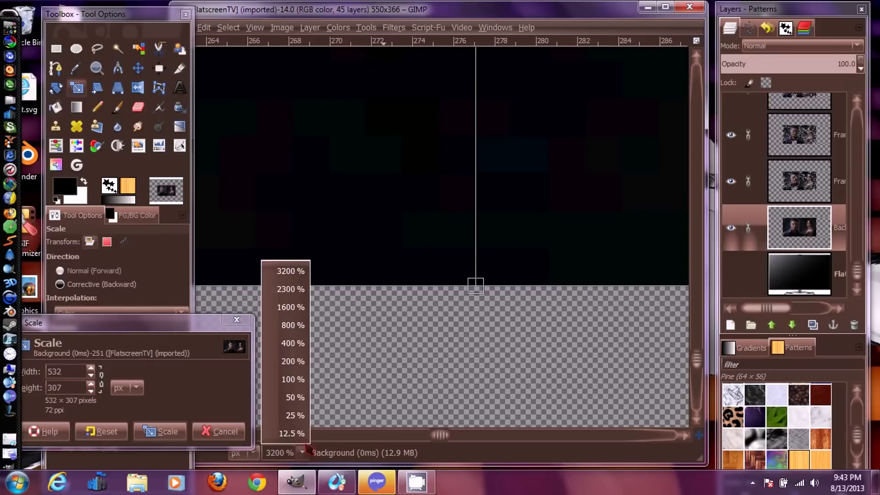
left_click(291, 361)
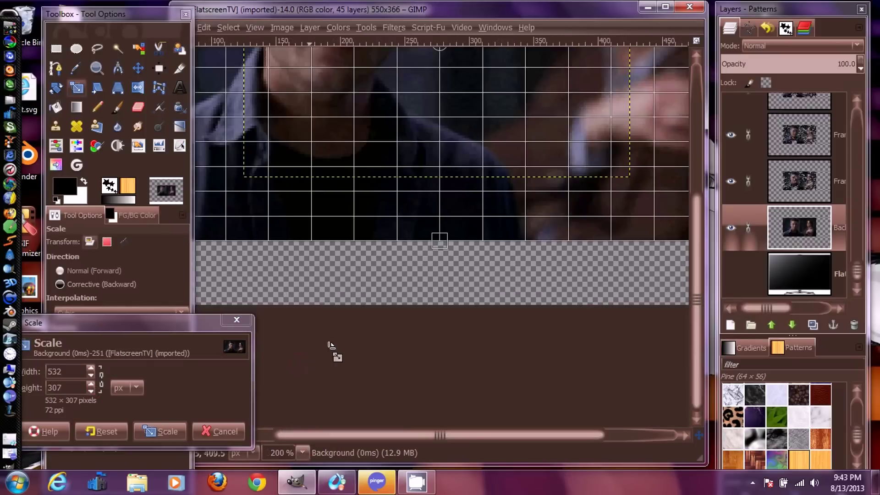
left_click_drag(699, 435, 706, 387)
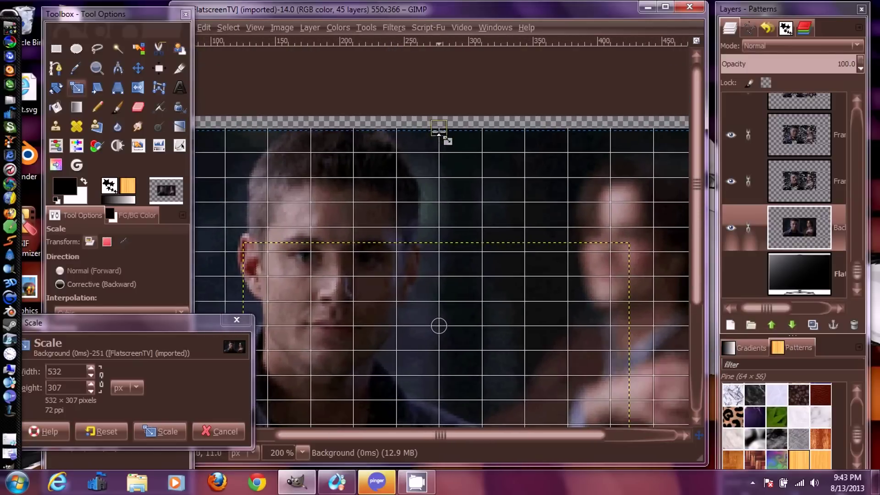
left_click_drag(439, 134, 439, 134)
left_click_drag(439, 134, 439, 136)
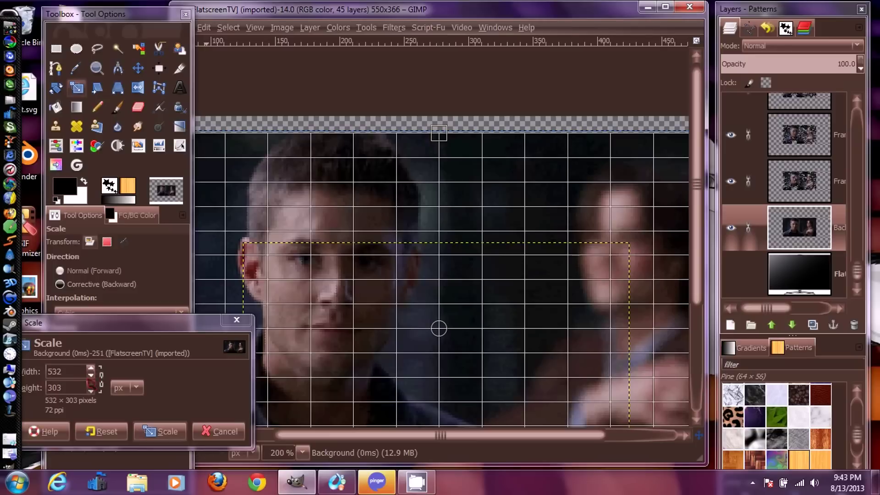
left_click(90, 384)
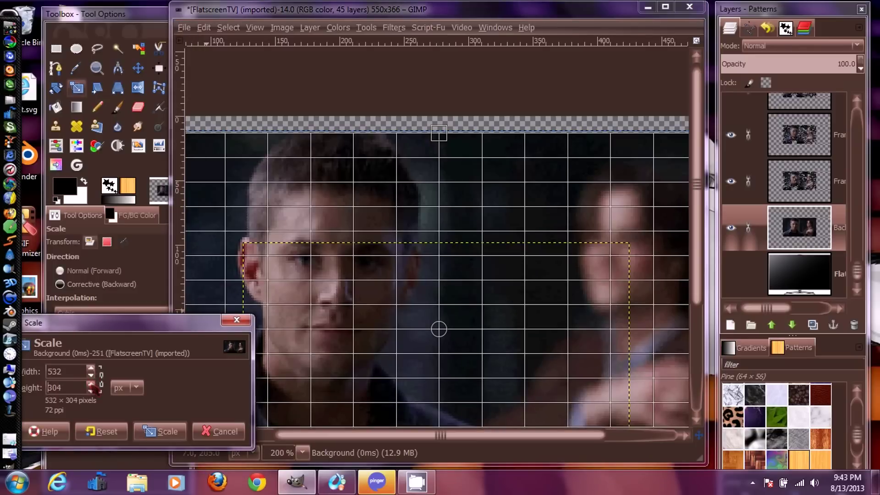
left_click(90, 385)
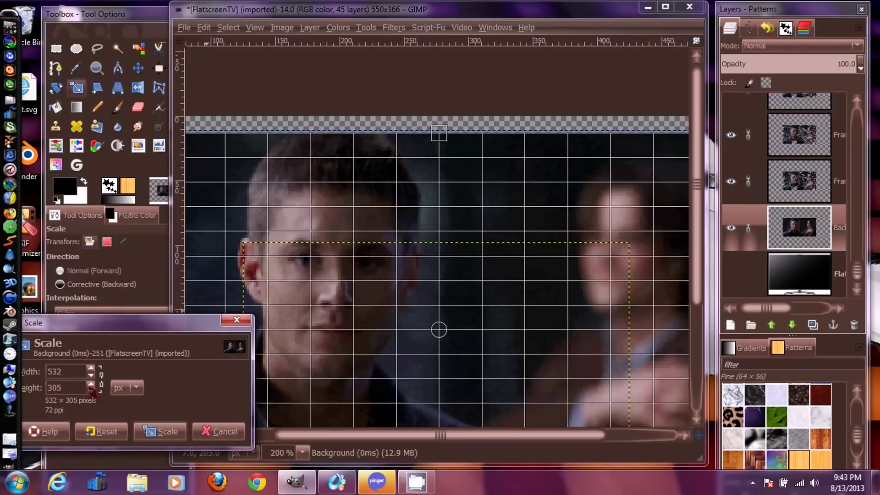
left_click(91, 390)
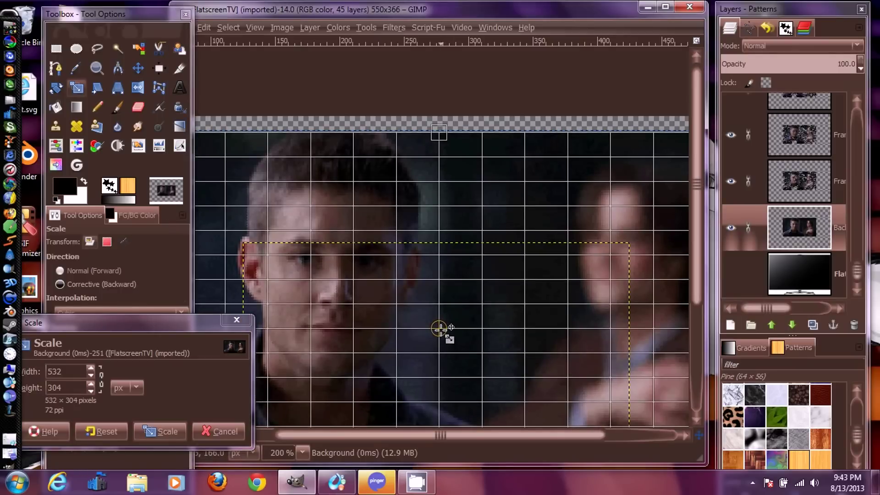
left_click_drag(439, 328, 441, 329)
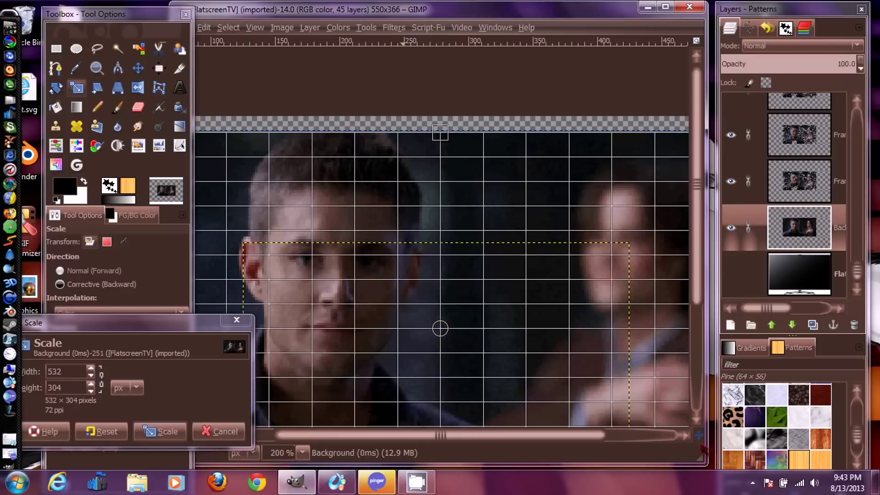
Extend the frame's left edge to the left guide and set the width to 536 px
left_click_drag(699, 434, 647, 458)
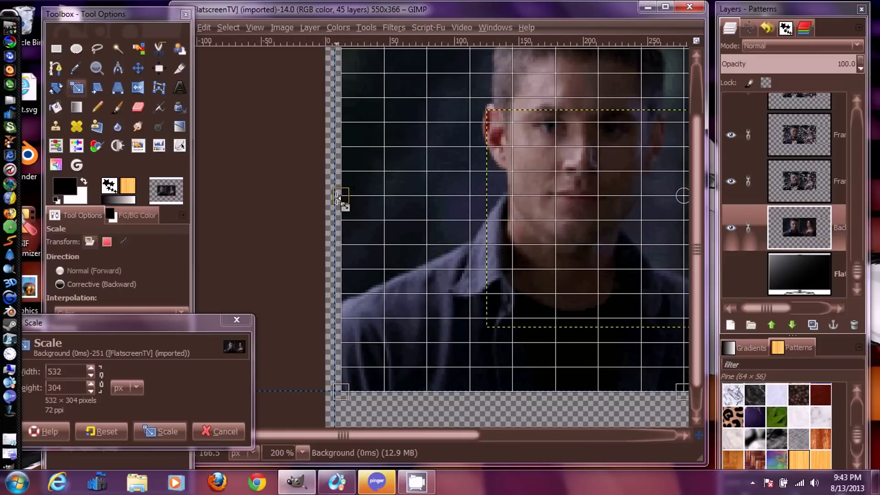
left_click_drag(334, 196, 329, 196)
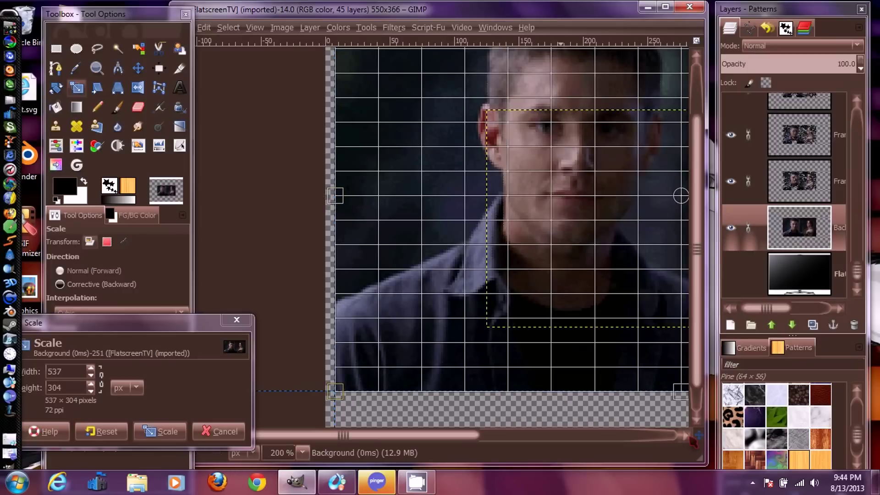
left_click_drag(698, 435, 708, 447)
left_click_drag(788, 428, 806, 433)
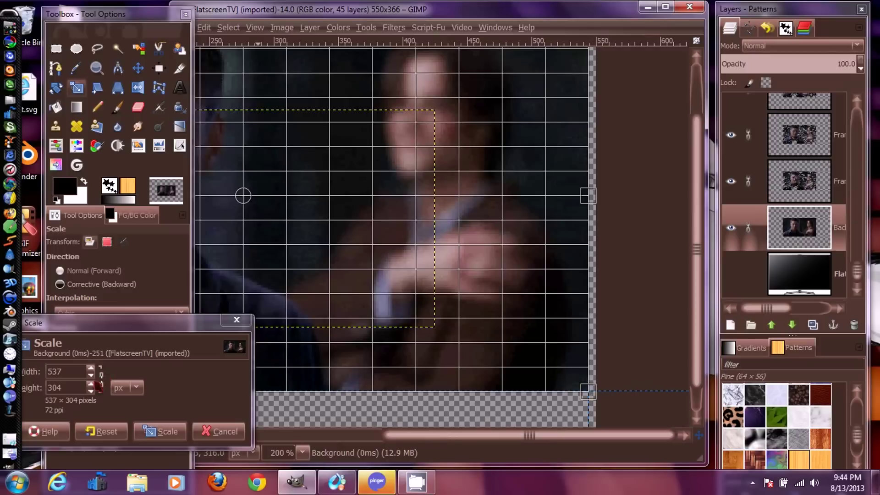
left_click(91, 375)
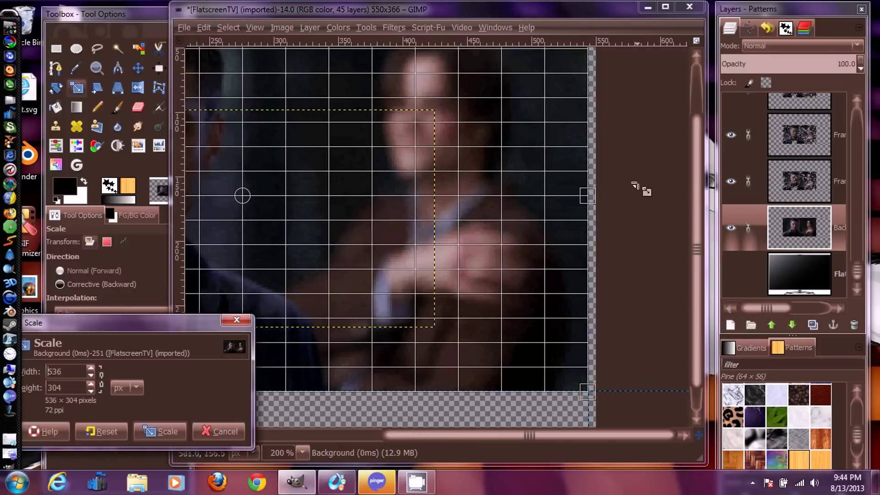
Try a frame height of 306 px with the frame shifted slightly upward, and return the height to 304 px
left_click_drag(698, 434, 636, 397)
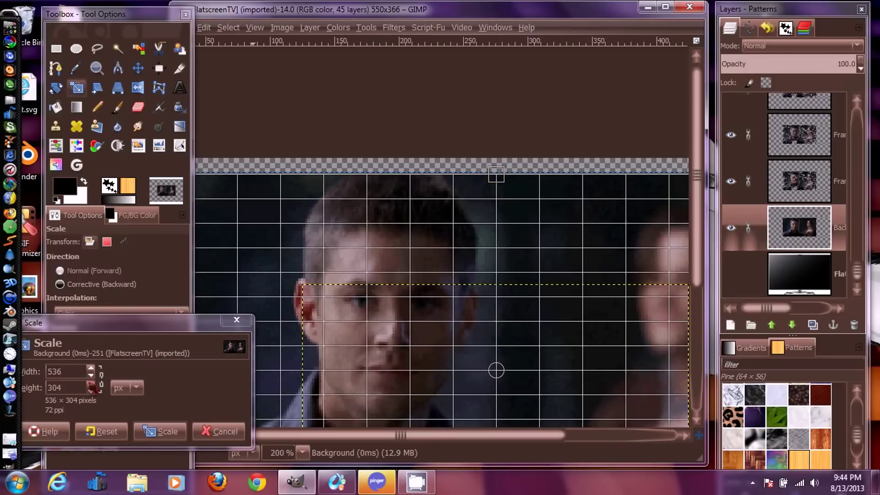
left_click(91, 385)
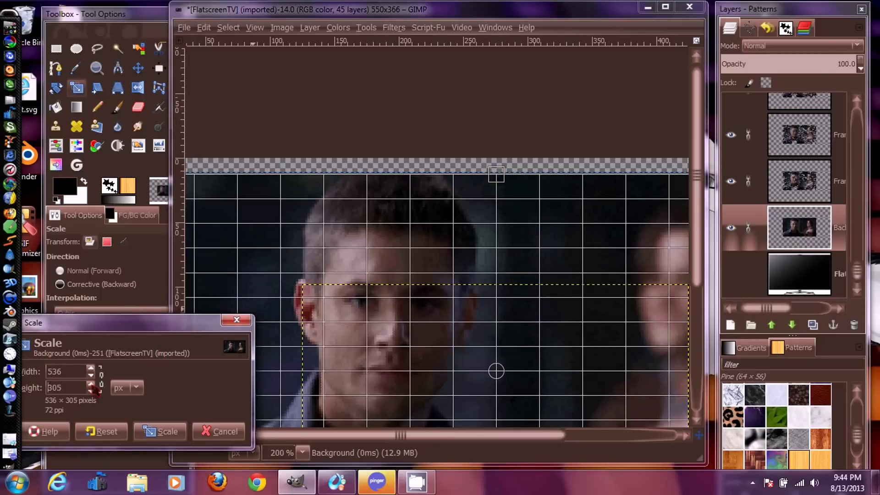
left_click(91, 384)
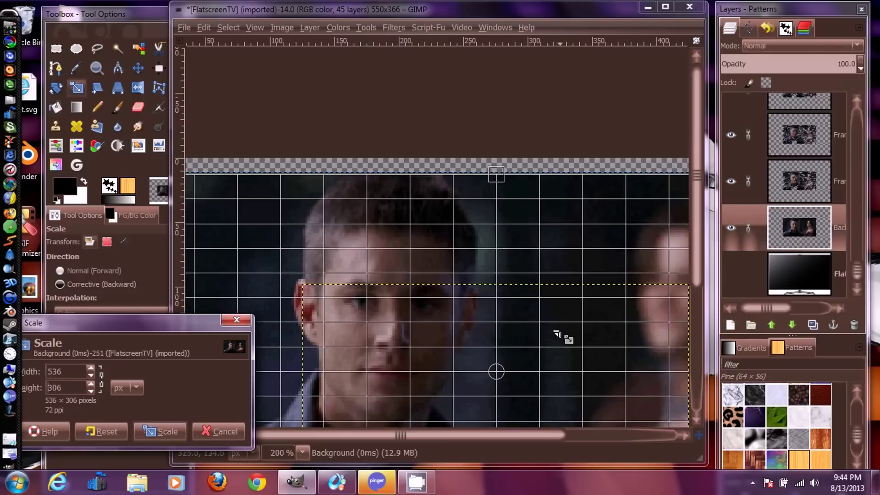
left_click_drag(693, 270, 700, 289)
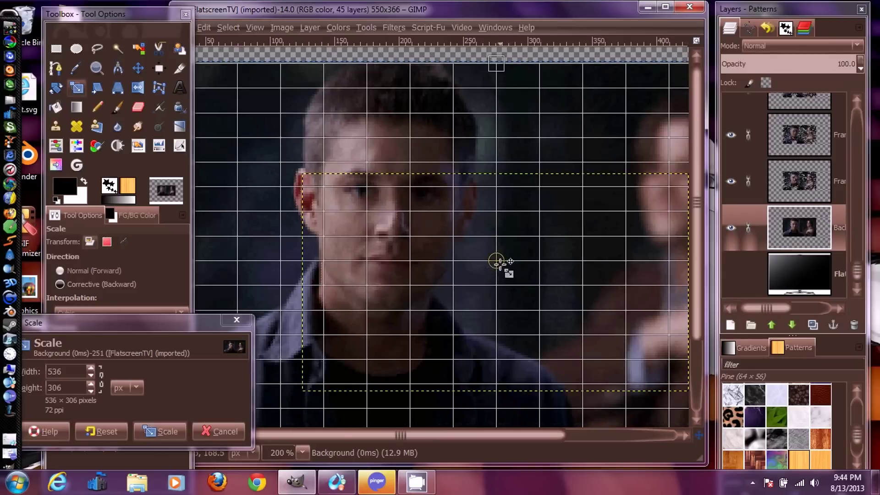
left_click_drag(497, 260, 497, 258)
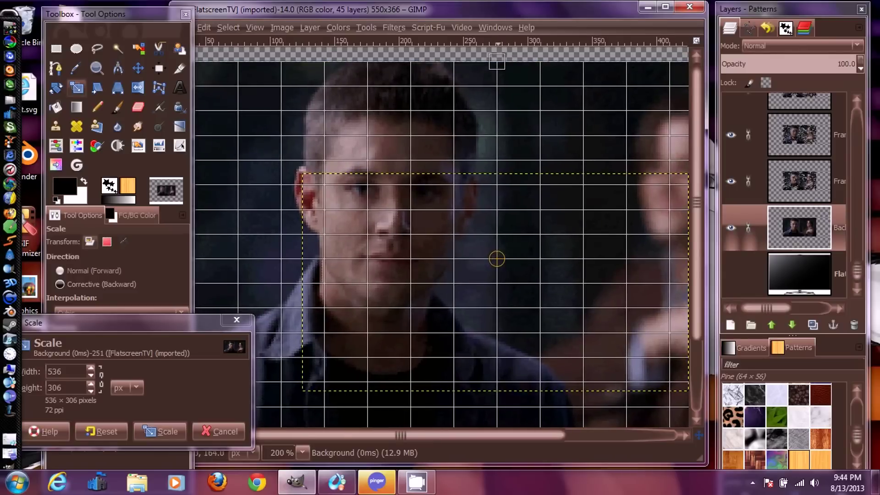
left_click_drag(696, 304, 691, 380)
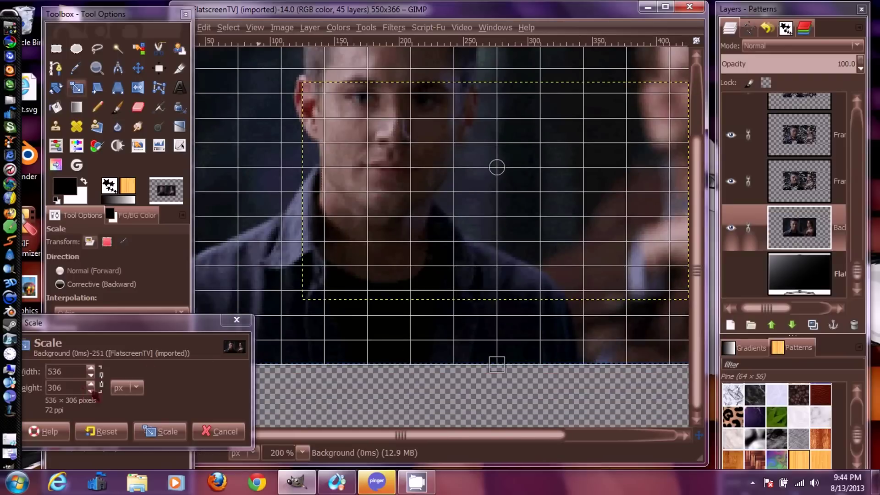
left_click(92, 391)
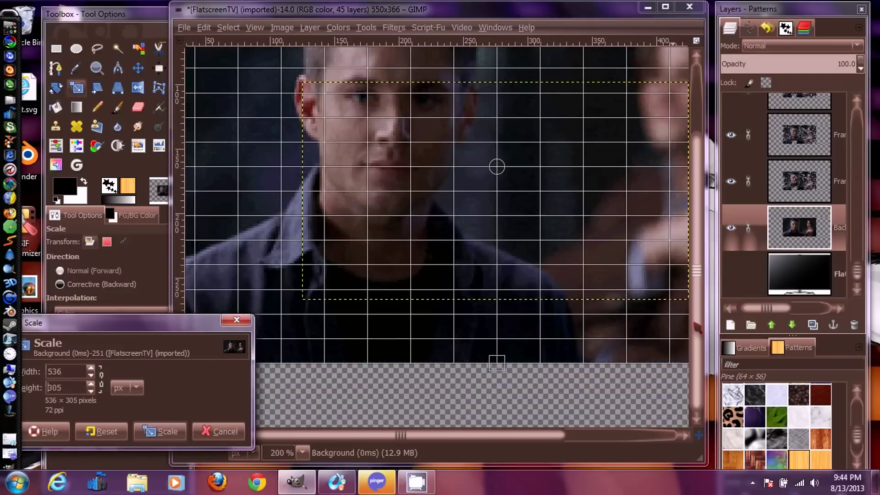
left_click_drag(693, 300, 709, 153)
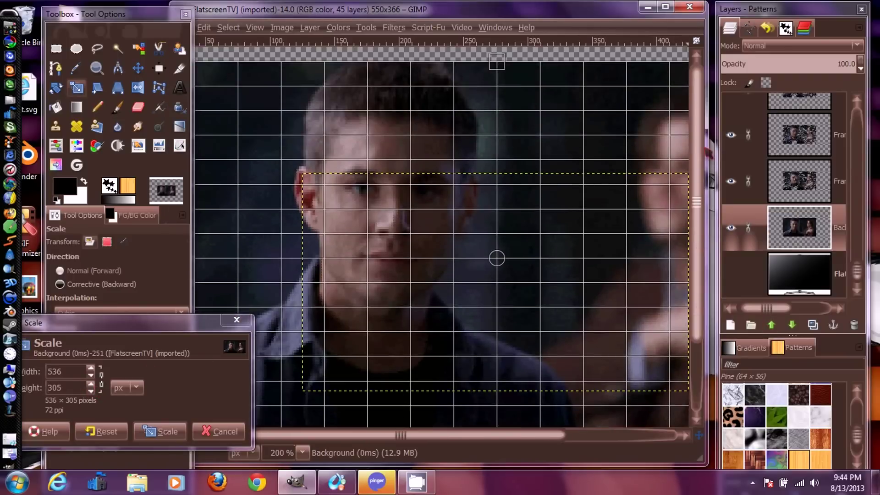
left_click(91, 391)
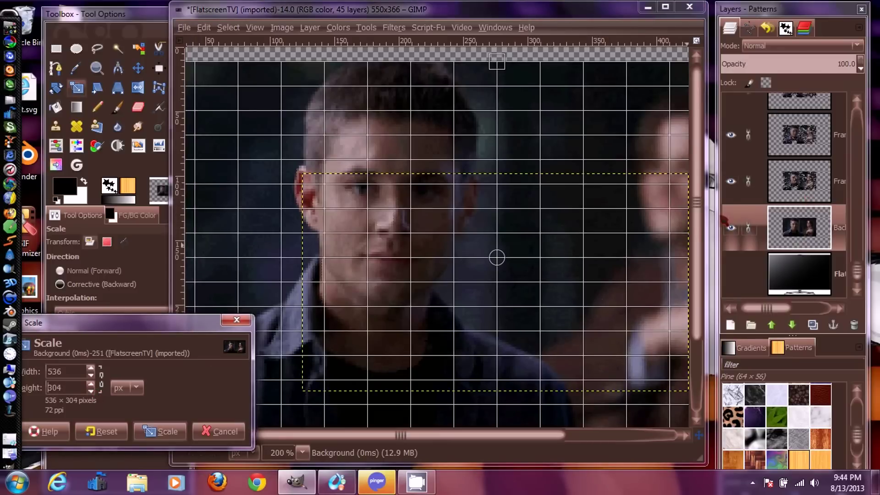
Reposition the 536 × 304 px scaling frame so that its edges line up with the guides around the TV screen
scroll(530, 158, "down", 3)
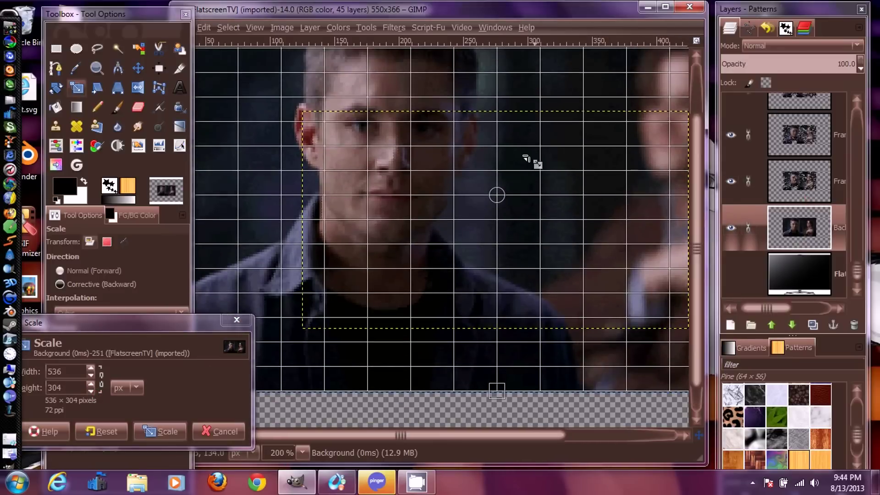
left_click_drag(495, 195, 500, 196)
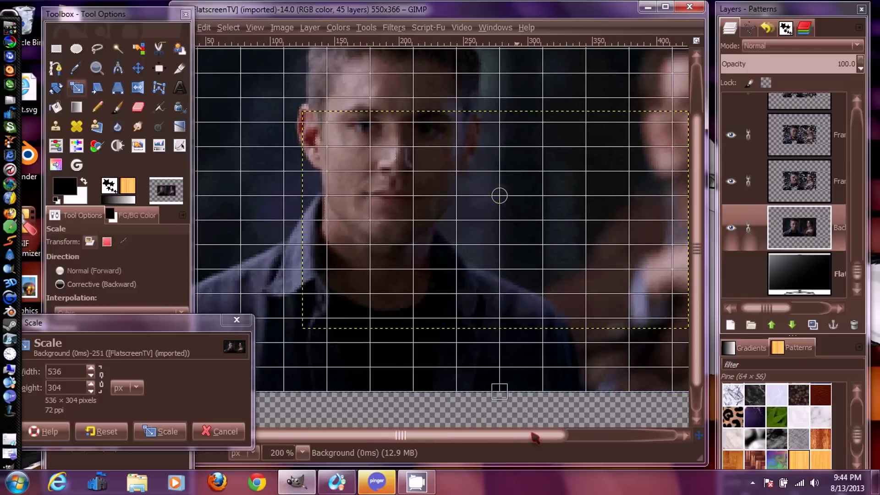
left_click_drag(535, 437, 503, 437)
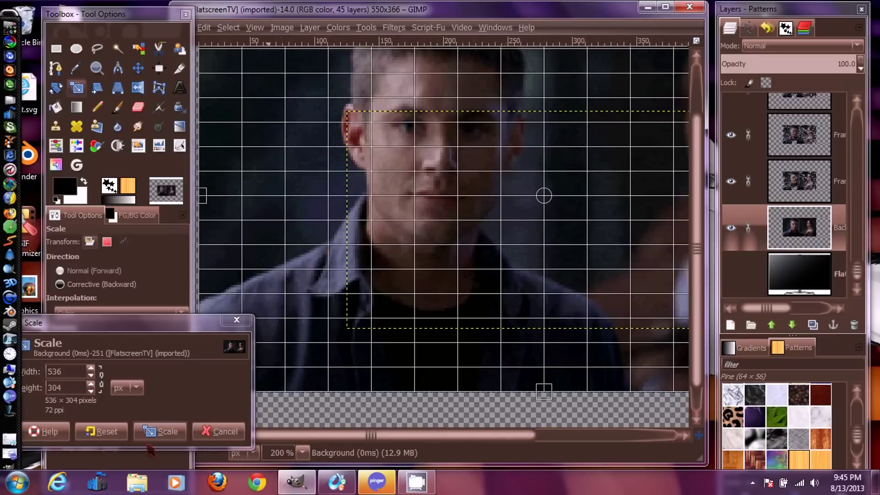
left_click(302, 453)
left_click(298, 382)
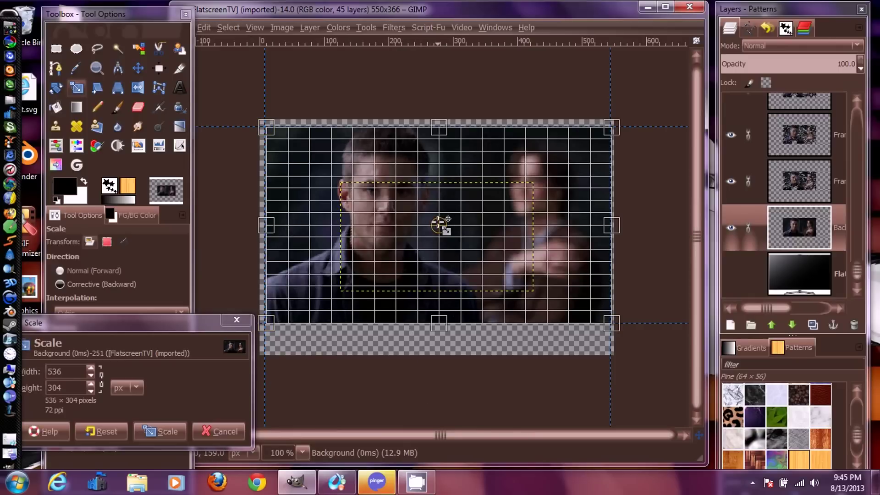
left_click_drag(439, 225, 438, 225)
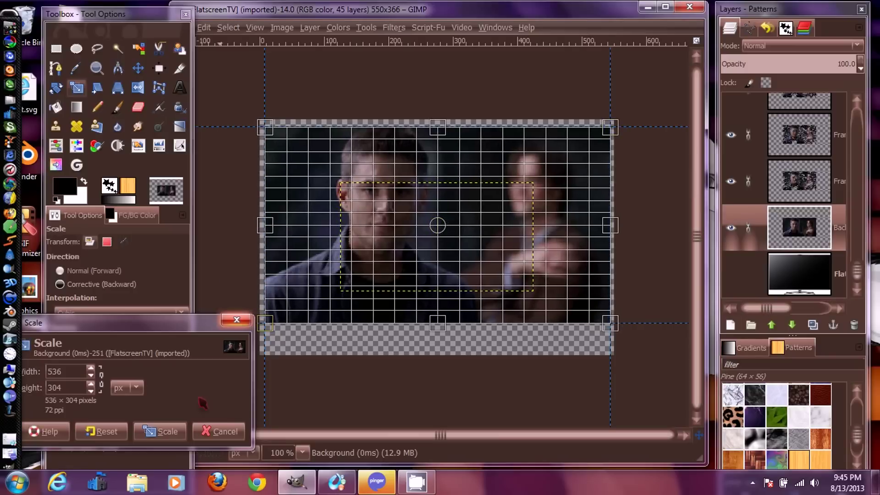
Apply the 536 × 304 px scaling to the linked frame layers and make the FlatscreenTV layer visible
left_click_drag(172, 329, 395, 306)
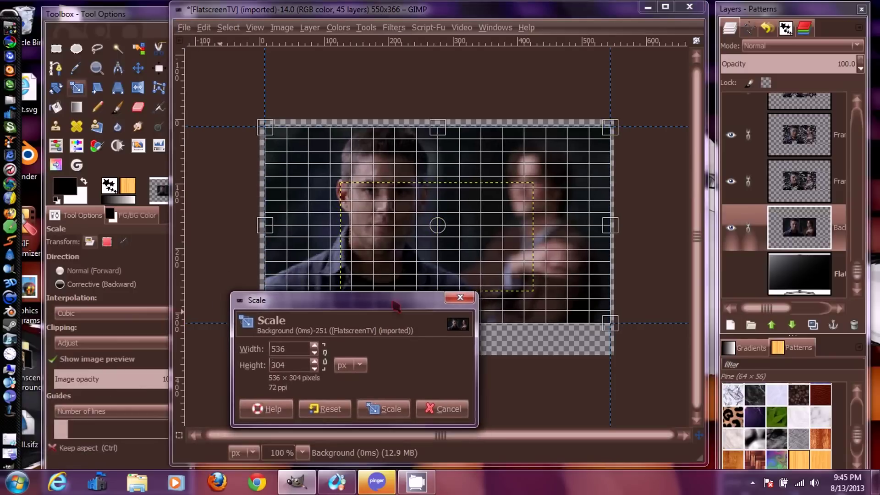
left_click(390, 410)
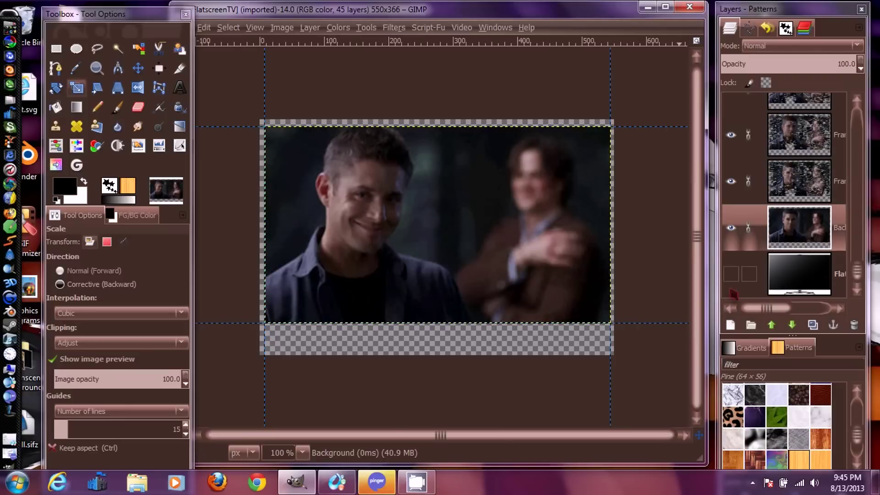
left_click(732, 275)
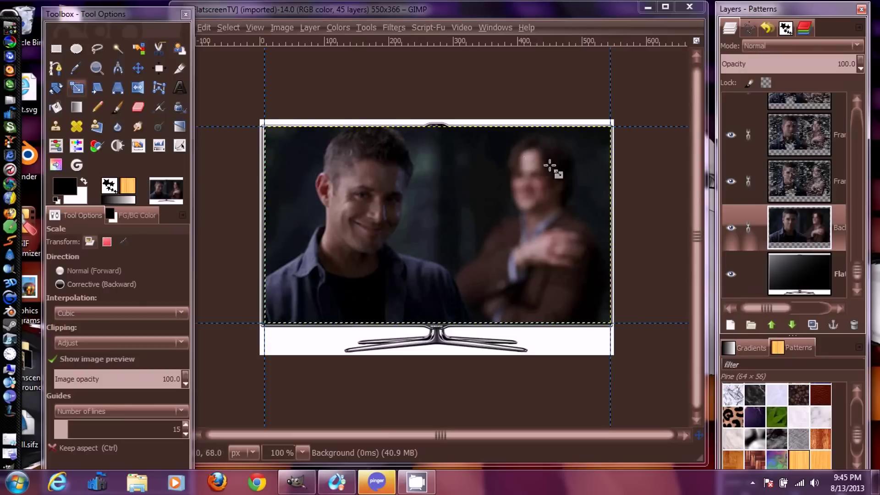
Merge the Background frame layer down onto the FlatscreenTV layer, and set the Move tool to move the active layer
mouse_move(856, 277)
left_mouse_down()
mouse_move(861, 121)
mouse_move(857, 272)
left_mouse_up()
left_click(310, 28)
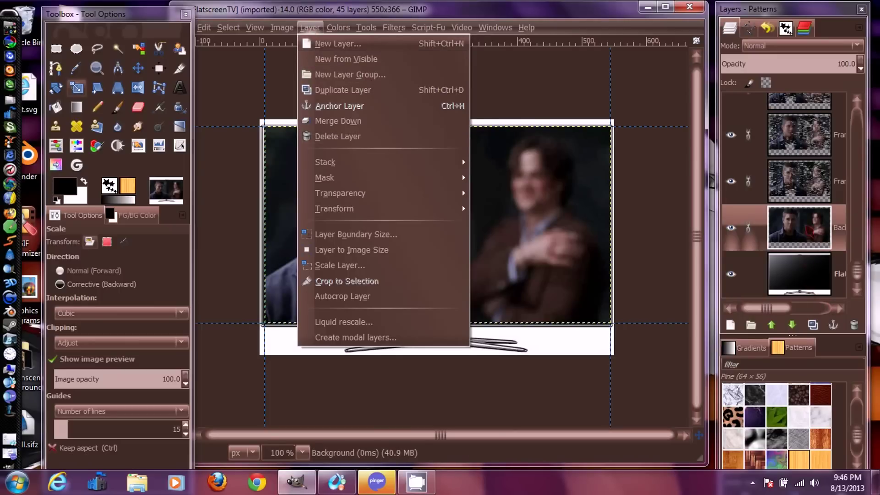
left_click(807, 230)
right_click(807, 229)
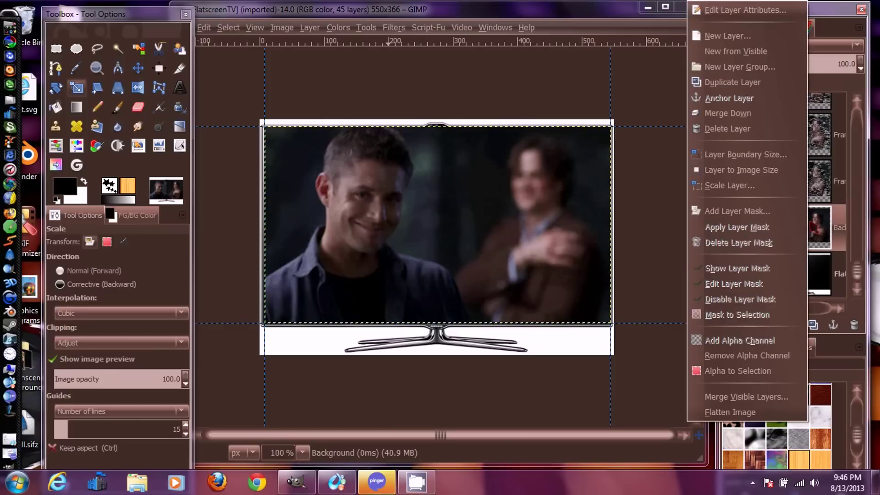
left_click(750, 114)
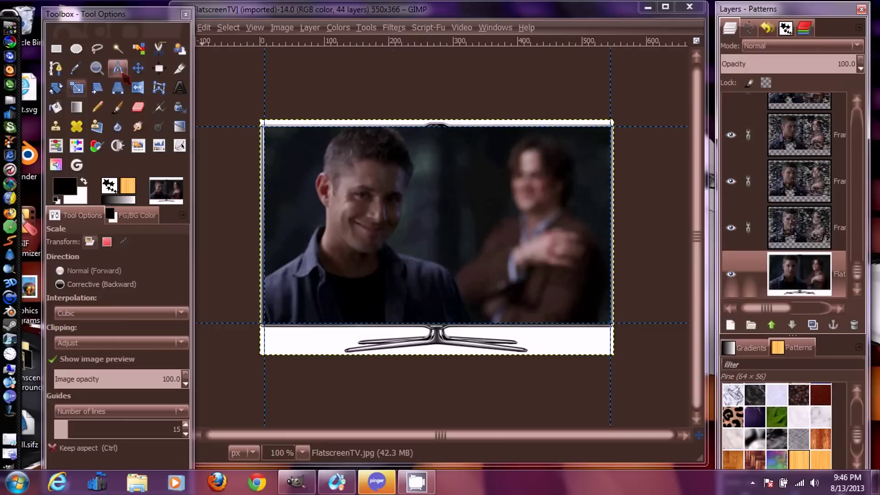
left_click(138, 68)
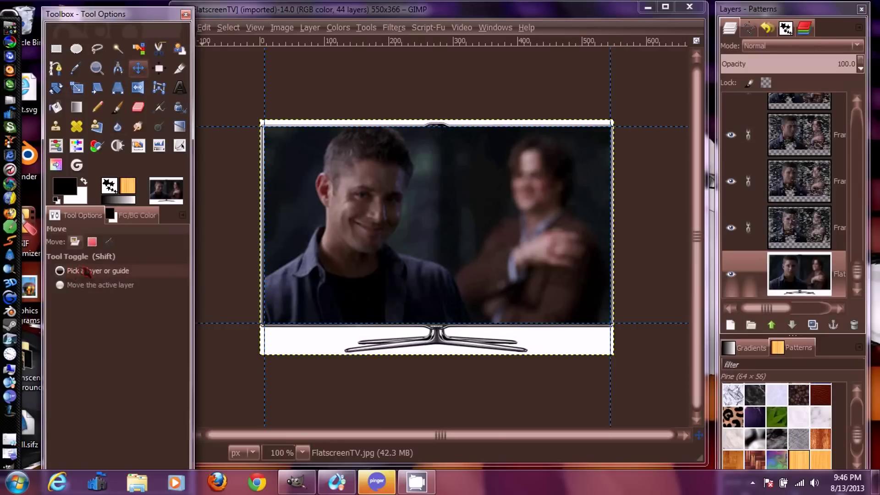
key("shift")
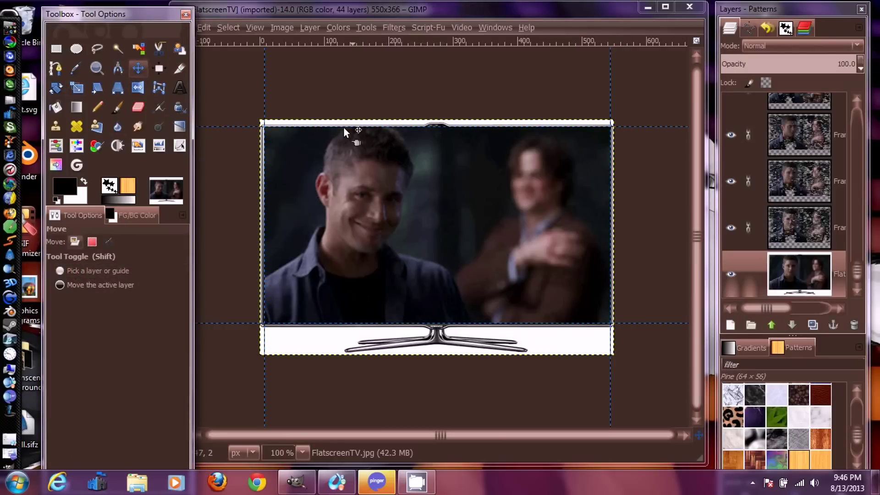
Preview the animation inside the TV with the Playback filter, and close the preview
left_click(394, 29)
mouse_move(447, 319)
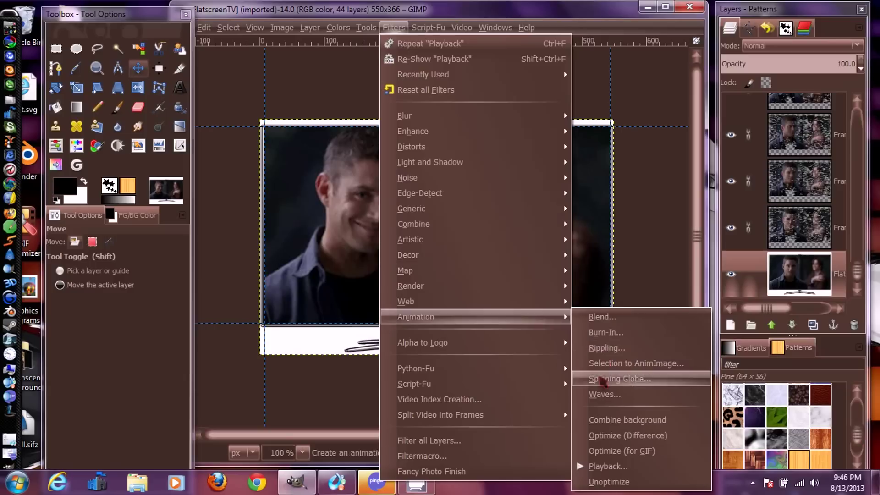
left_click(609, 467)
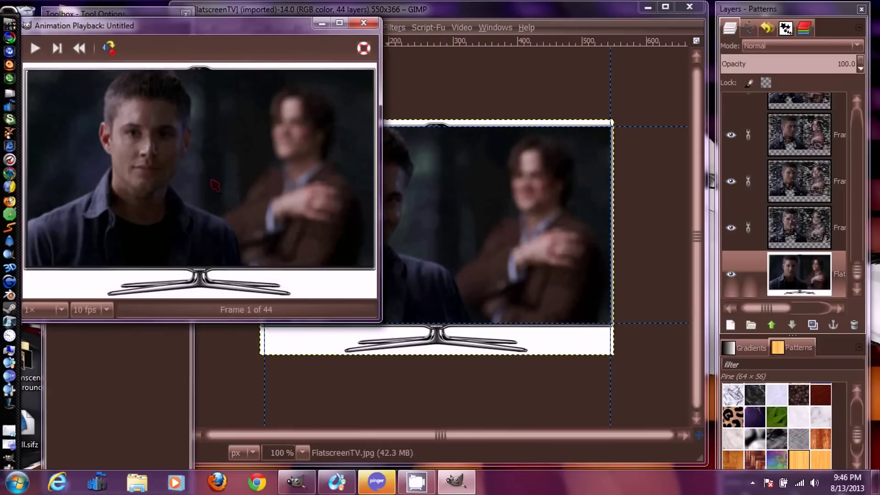
left_click_drag(181, 29, 452, 83)
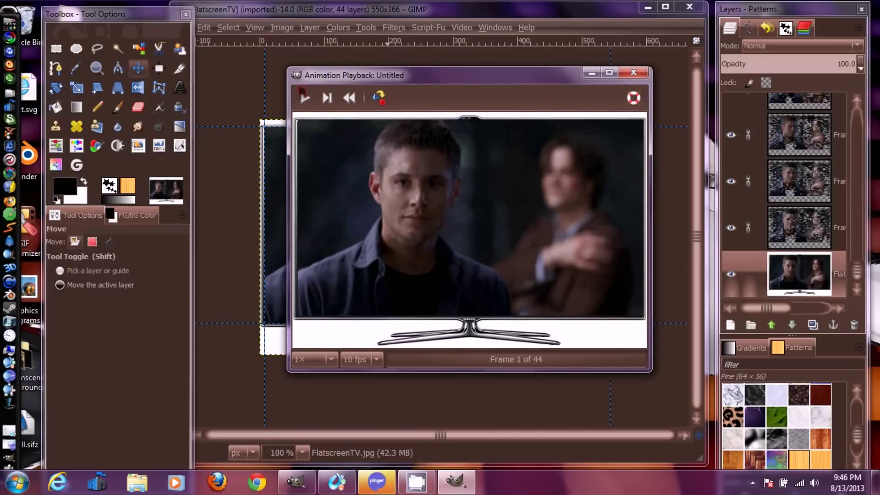
left_click(303, 104)
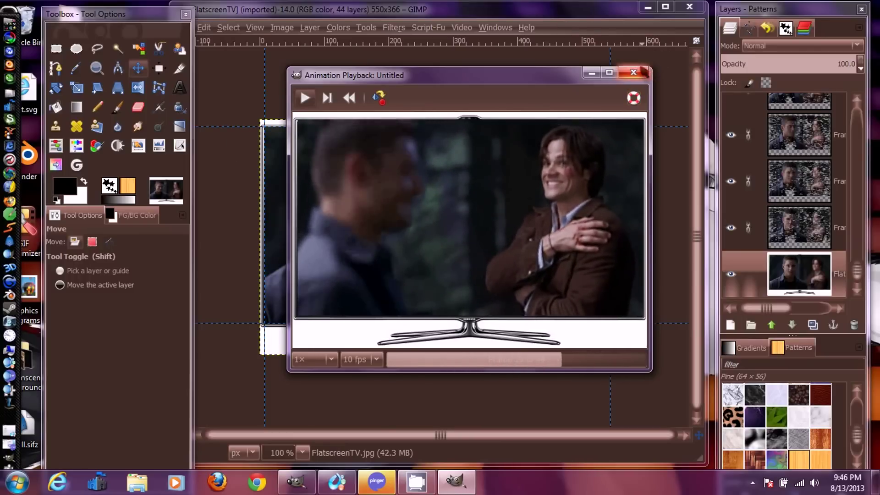
left_click(647, 73)
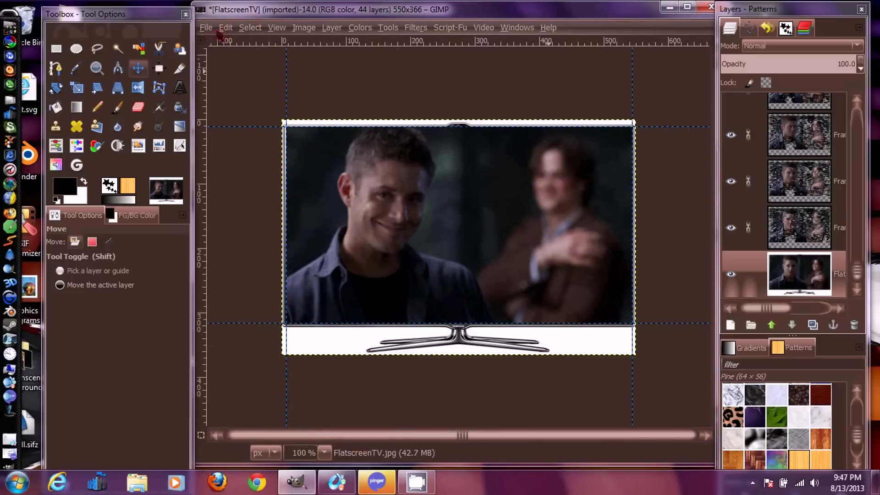
Start exporting the image and name the file Deaninthetv.gif
left_click(206, 28)
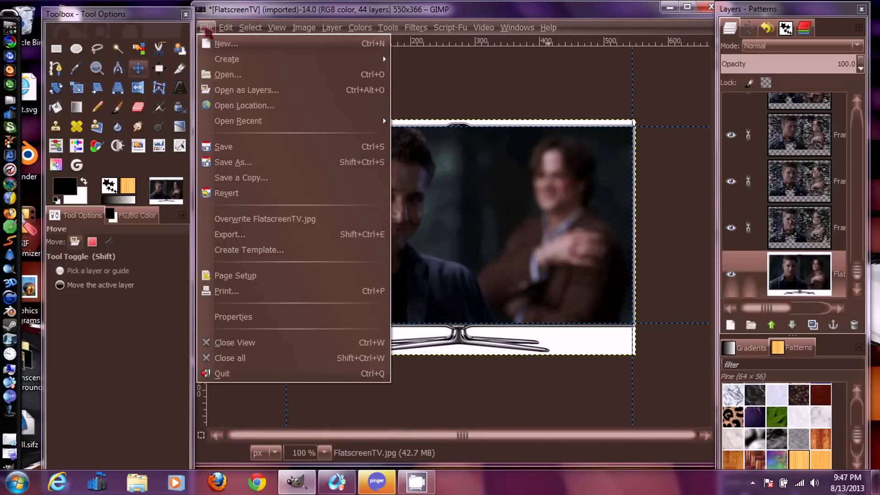
left_click(241, 242)
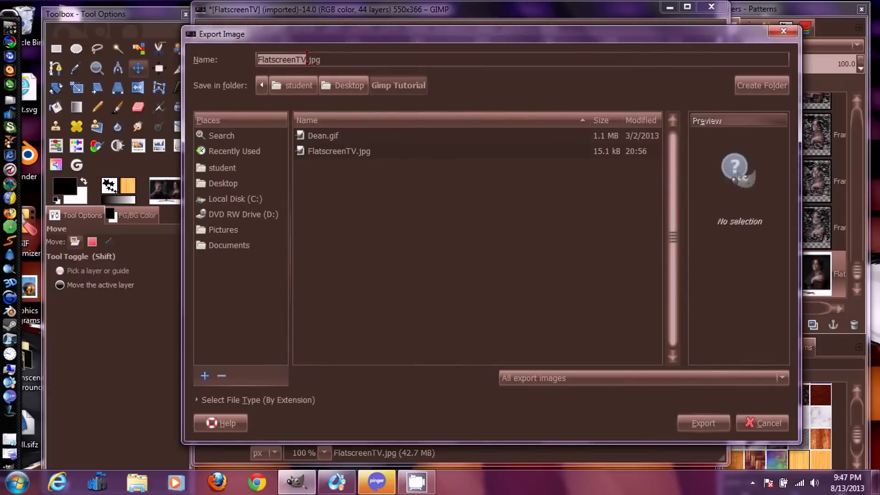
left_click(305, 59)
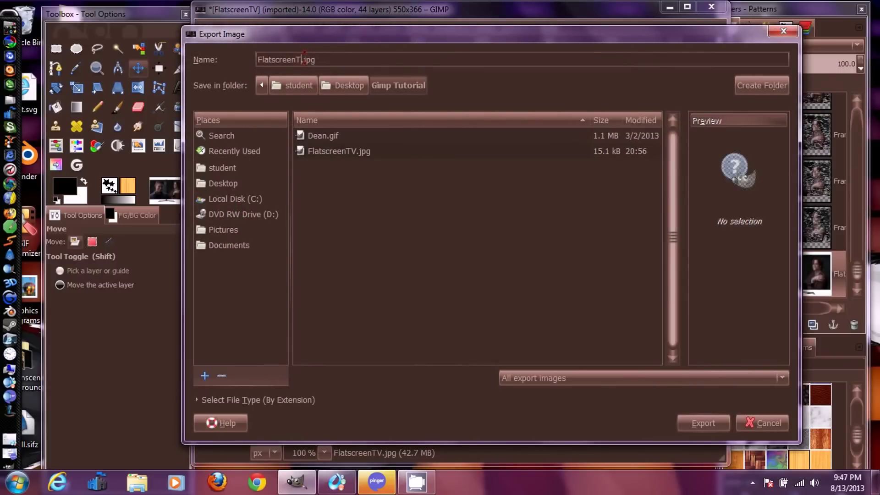
key("BackSpace")
key("BackSpace")
key("BackSpace")
key("BackSpace")
key("BackSpace")
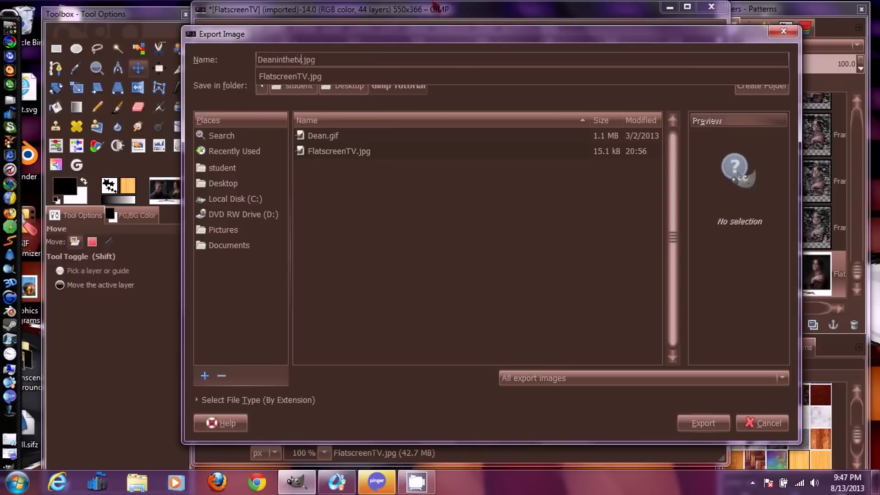
key("Escape")
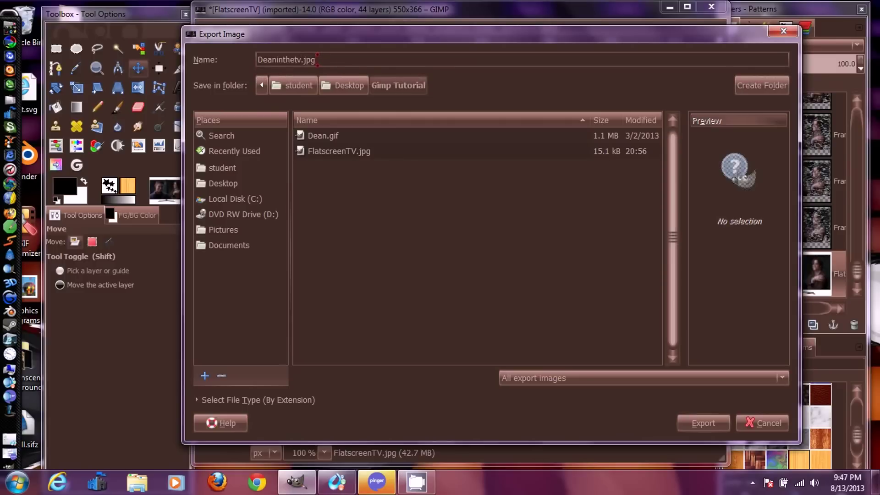
key("BackSpace")
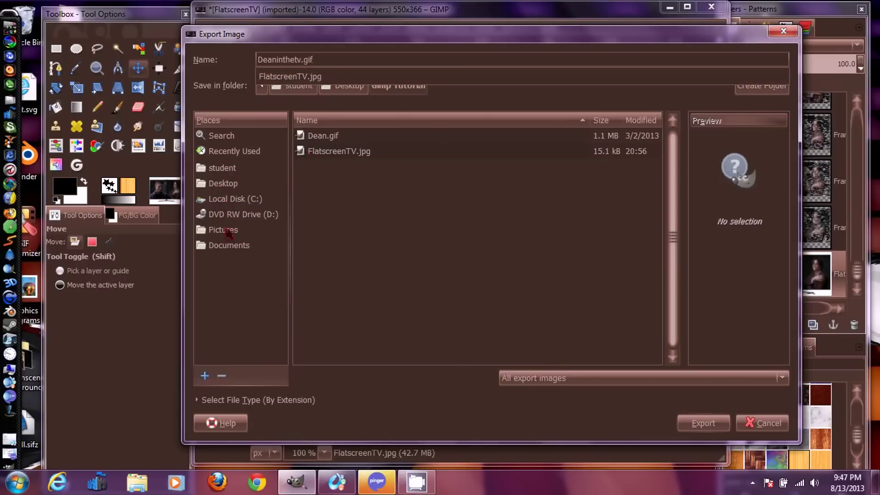
Choose the Gimp Tutorial folder on the Desktop as the export destination and continue to the GIF options
left_click(231, 232)
left_click(231, 187)
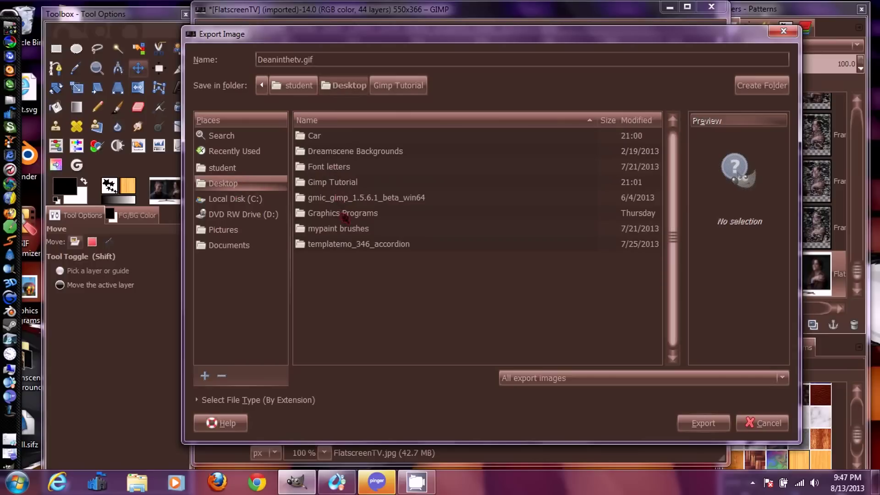
double_click(344, 183)
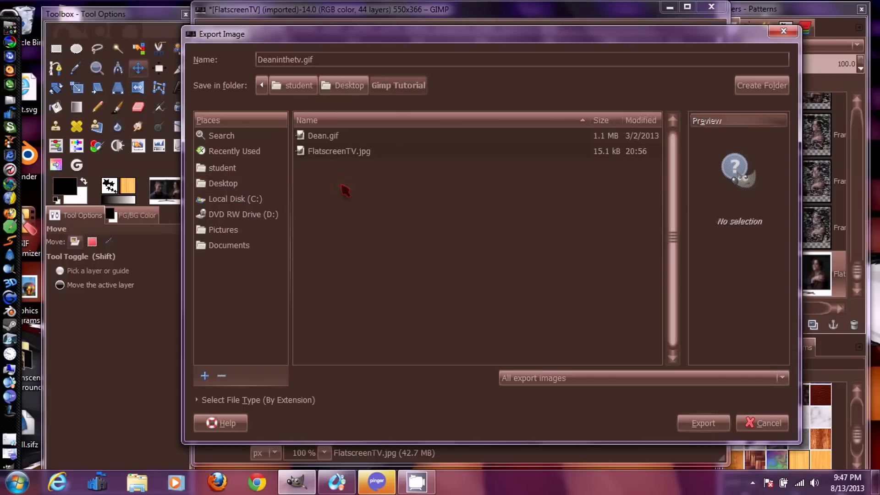
left_click(695, 424)
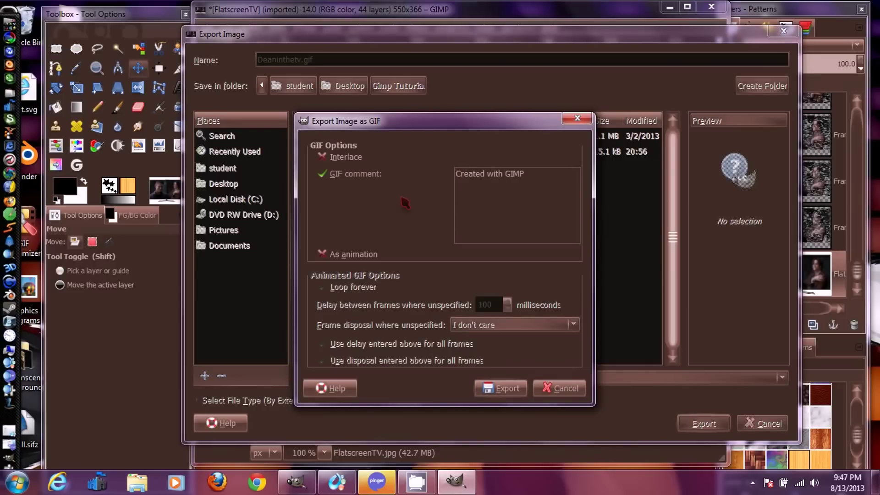
Export the GIF as an animation that loops forever, accepting the frame delay message
left_click(353, 255)
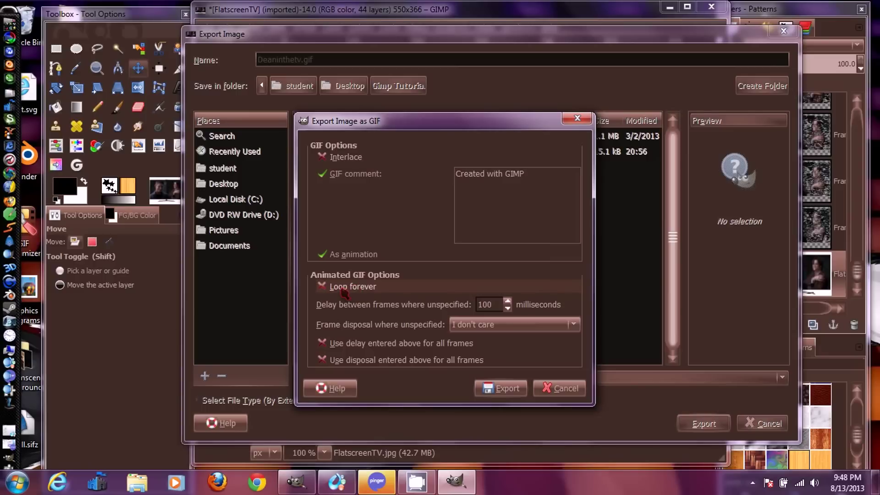
left_click(342, 290)
left_click(501, 392)
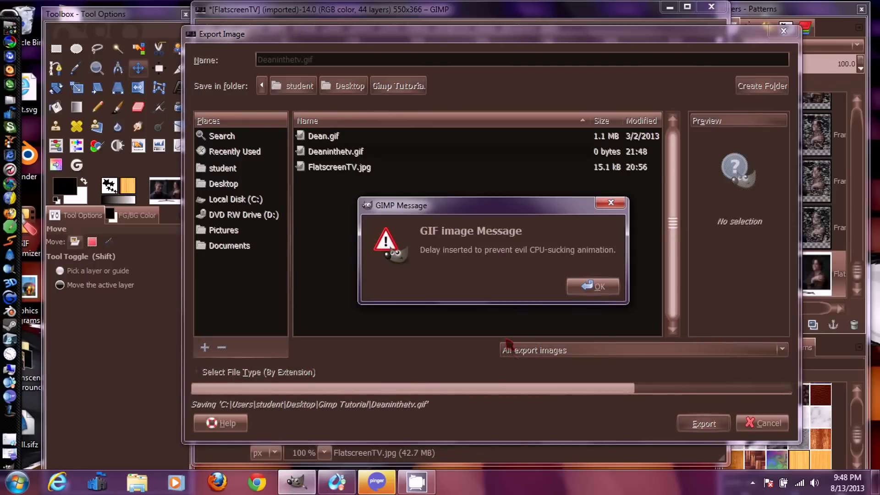
key("Return")
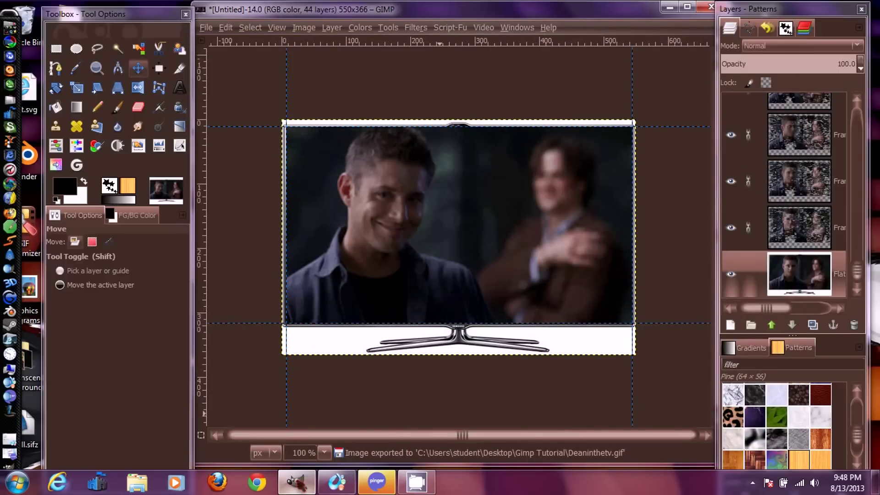
Minimize GIMP and open Deaninthetv.gif from the desktop's Gimp Tutorial folder in Internet Explorer to watch the animation
left_click(670, 8)
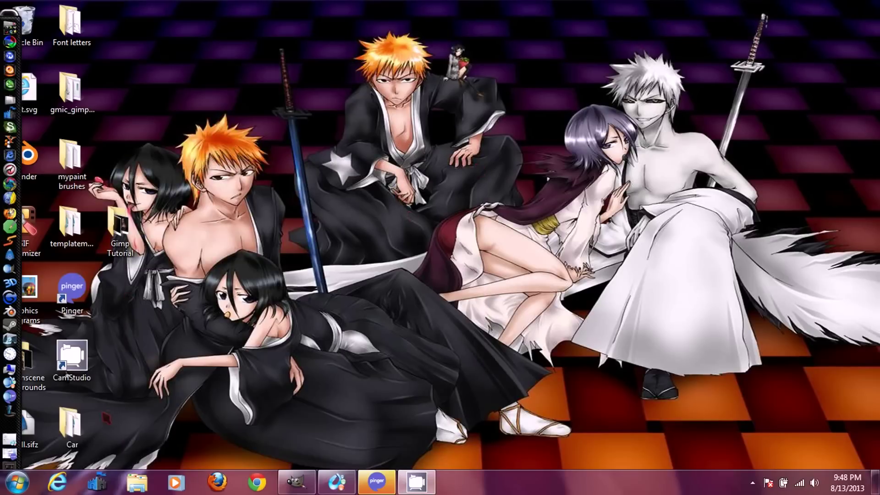
double_click(120, 229)
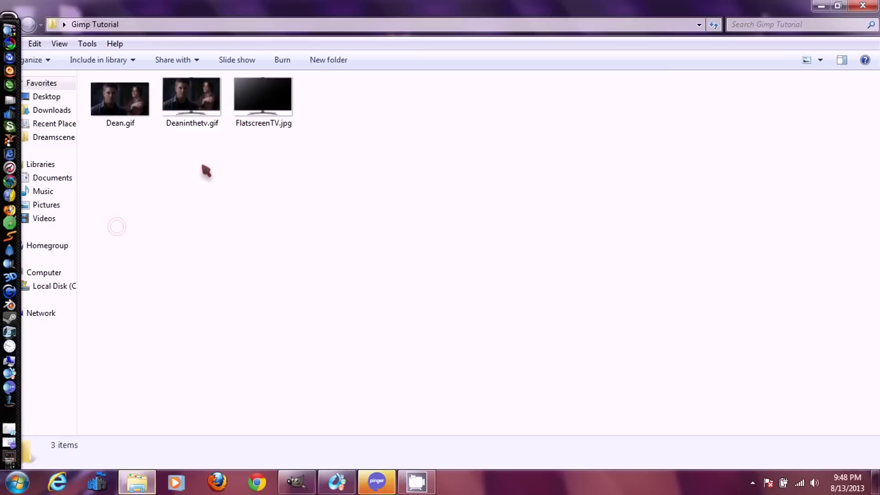
left_click(199, 120)
right_click(199, 120)
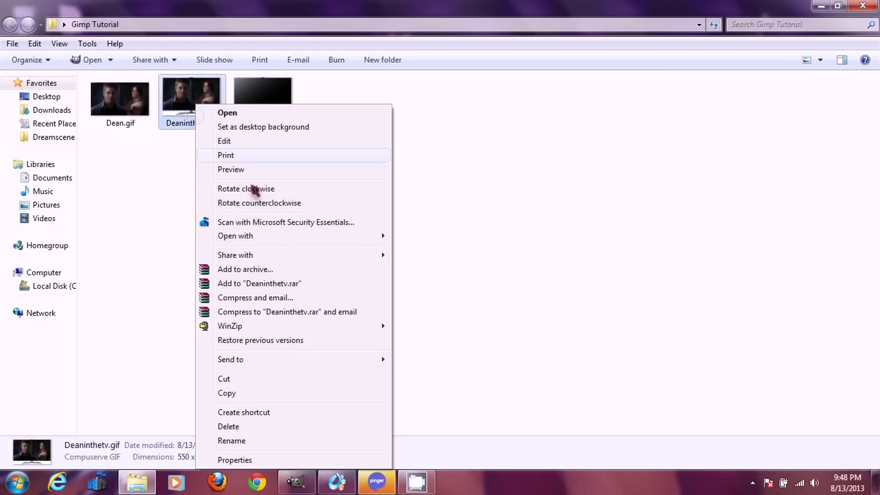
mouse_move(282, 236)
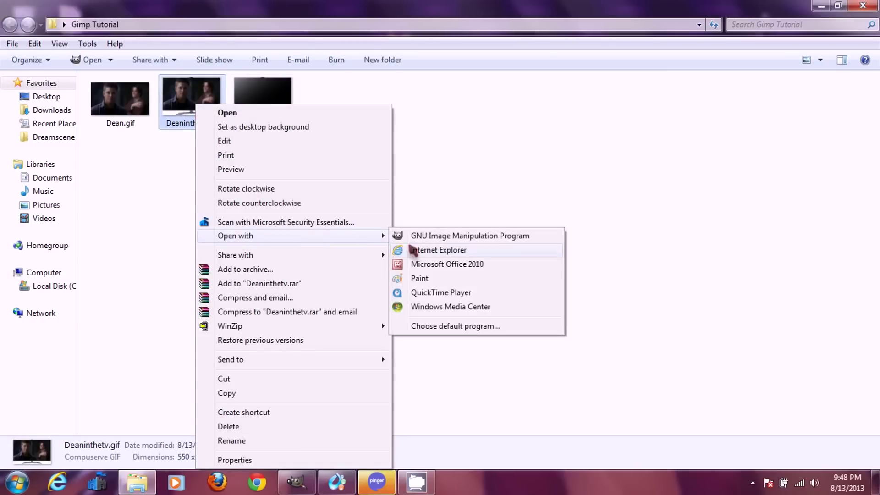
left_click(471, 253)
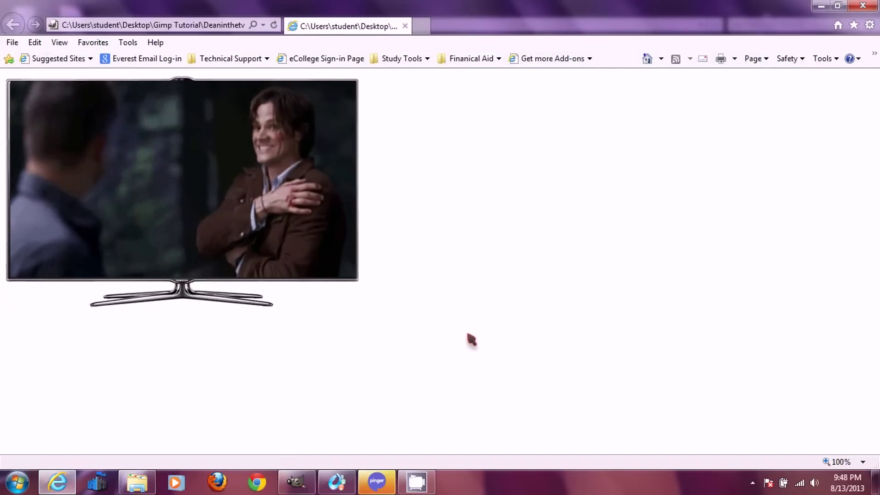
Close the browser and the Gimp Tutorial folder, and switch back to GIMP
left_click(837, 6)
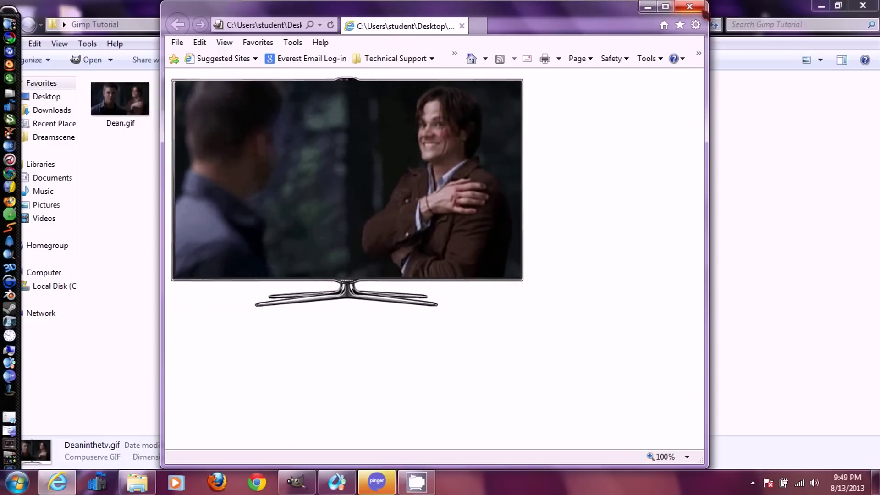
left_click(689, 7)
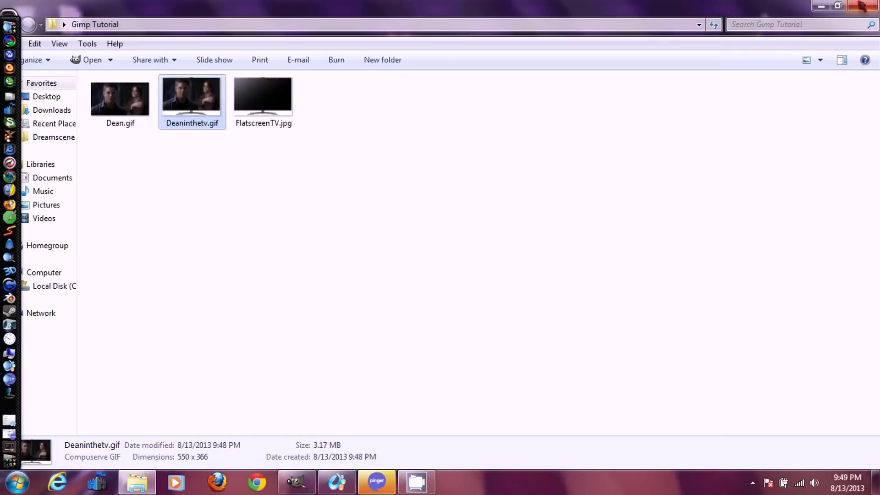
left_click(863, 5)
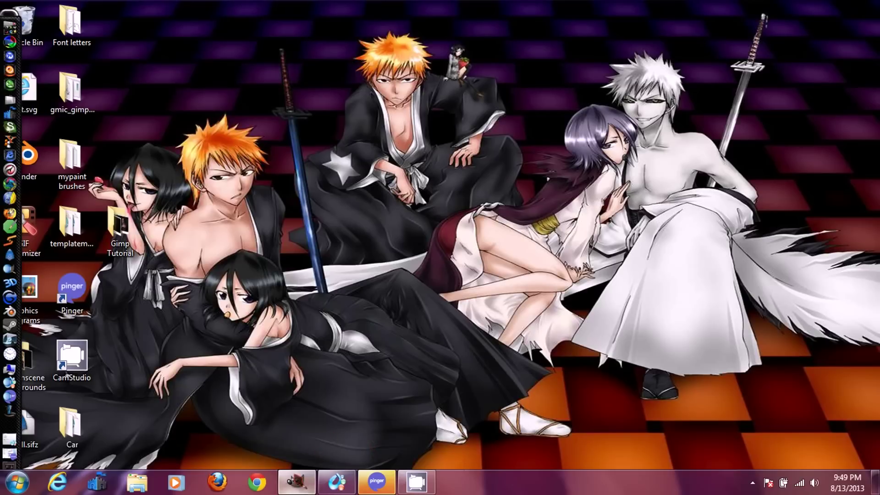
left_click(300, 483)
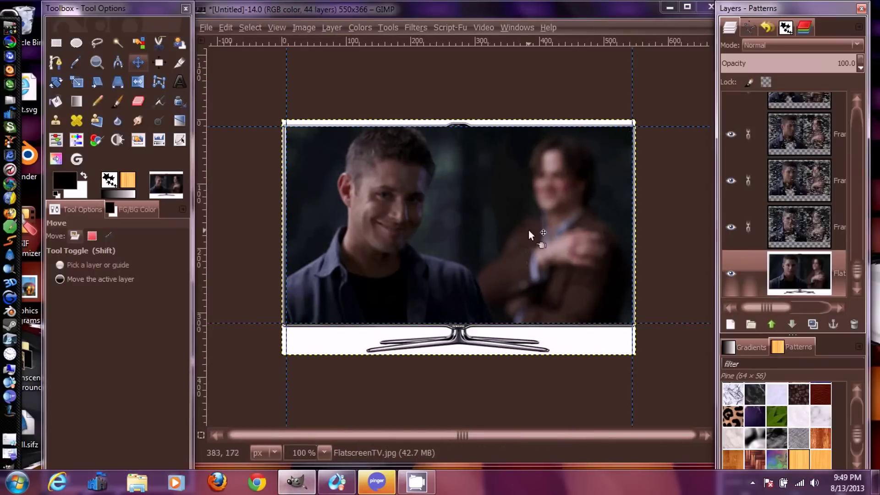